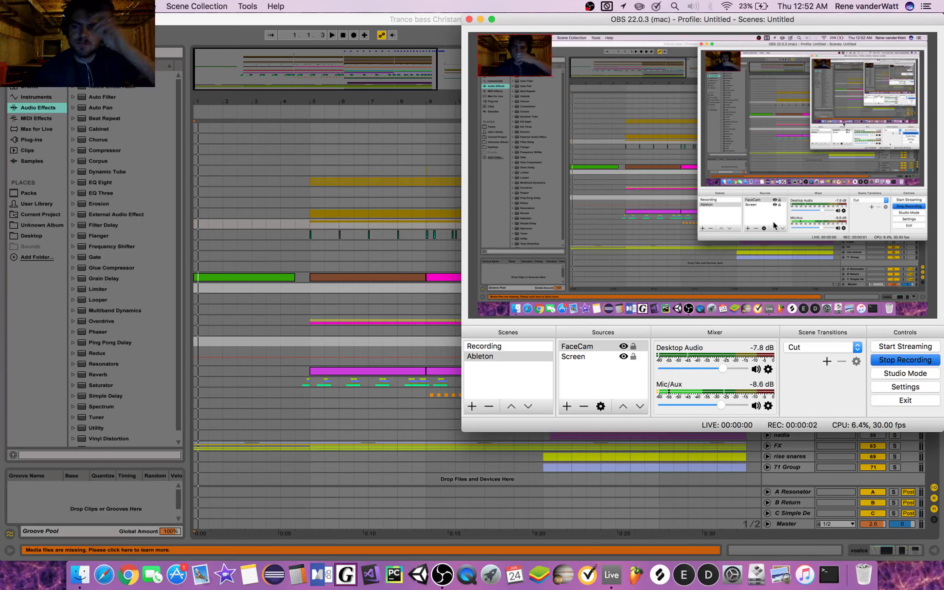
Minimize the OBS recording window to uncover the Ableton Live arrangement.
click(480, 19)
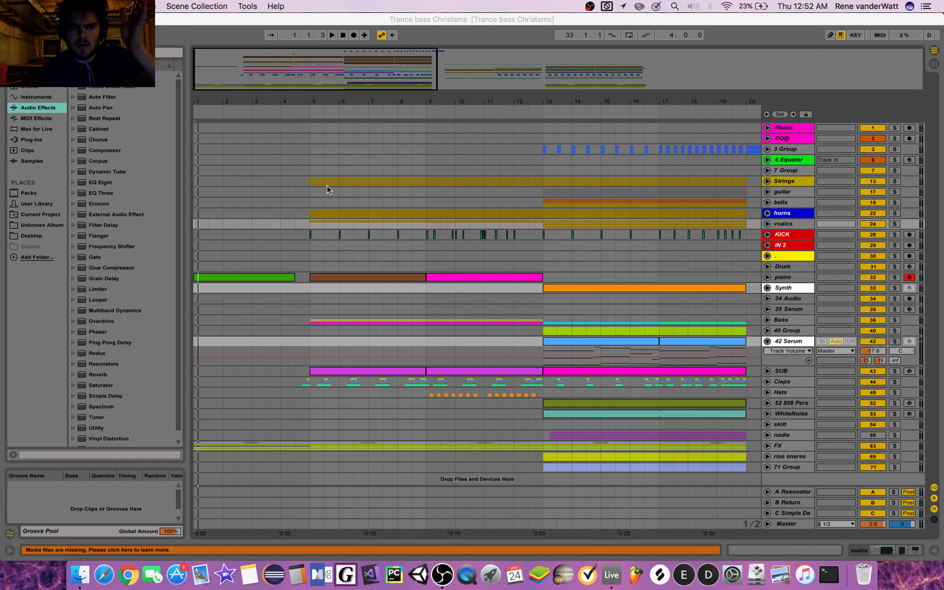
scroll(325, 178, right, 2)
scroll(326, 178, left, 2)
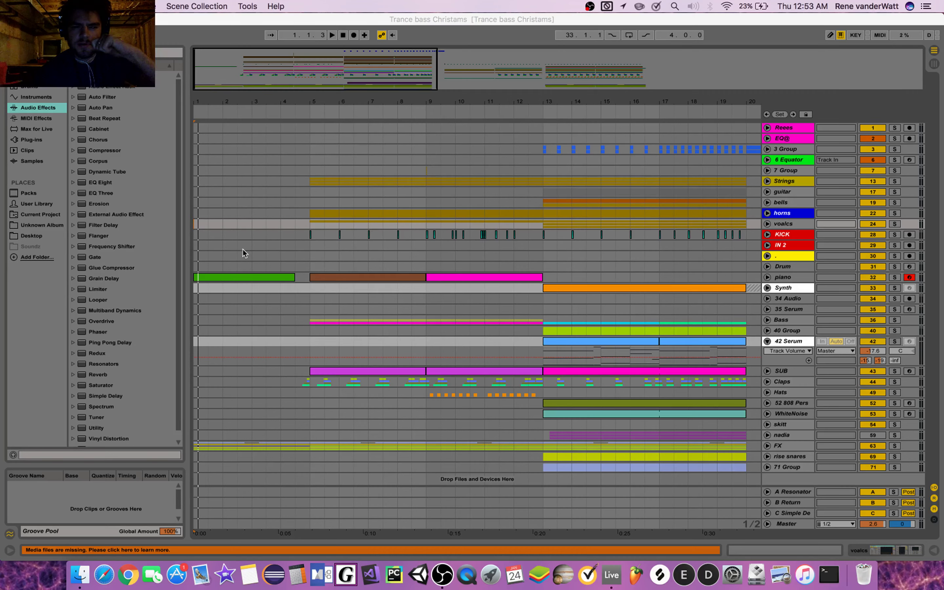
Solo the piano track and unfold it to show its notes and automation lanes.
click(205, 280)
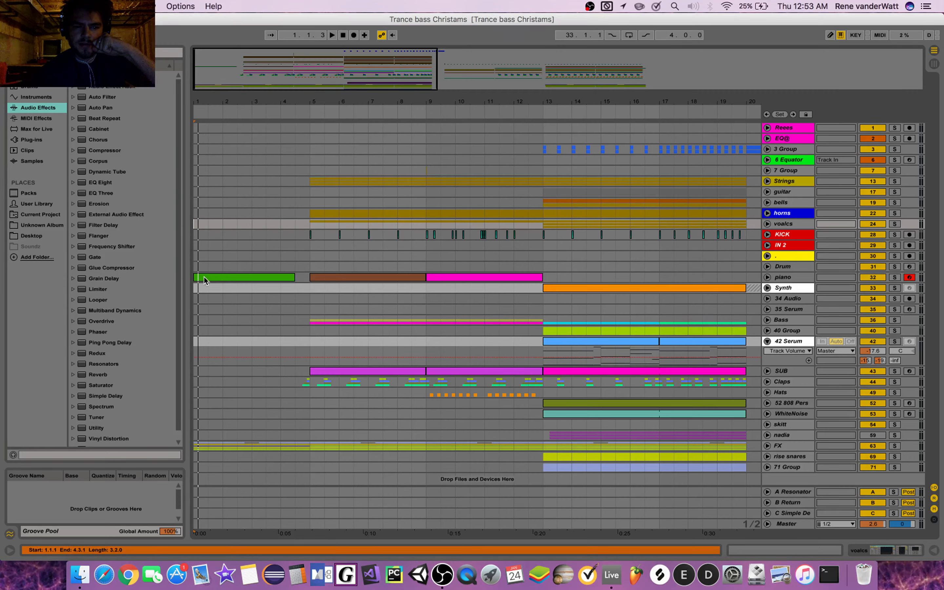
click(894, 278)
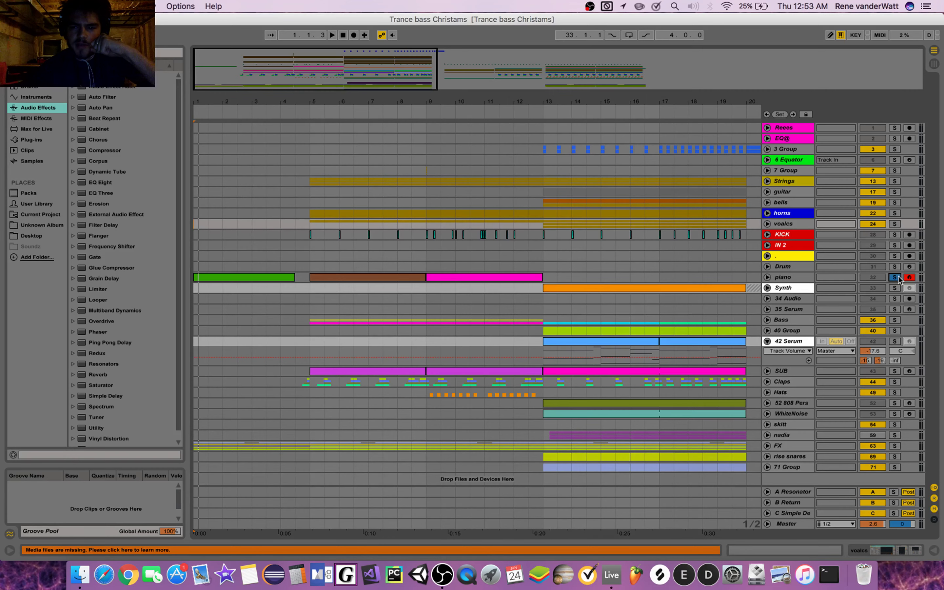
click(767, 278)
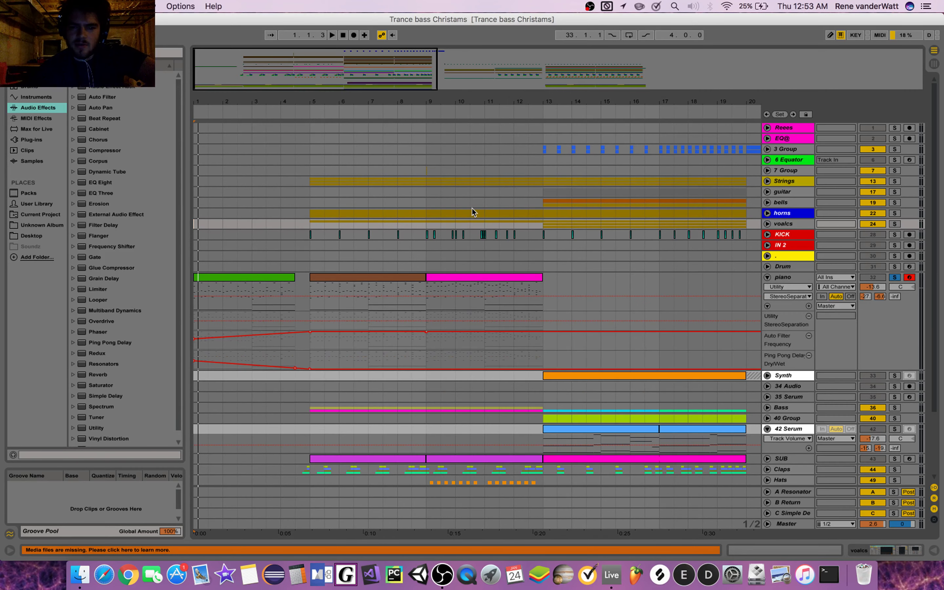
Play the soloed piano track from its first clip at bar 1 into the second clip, and stop playback.
click(236, 276)
key(space)
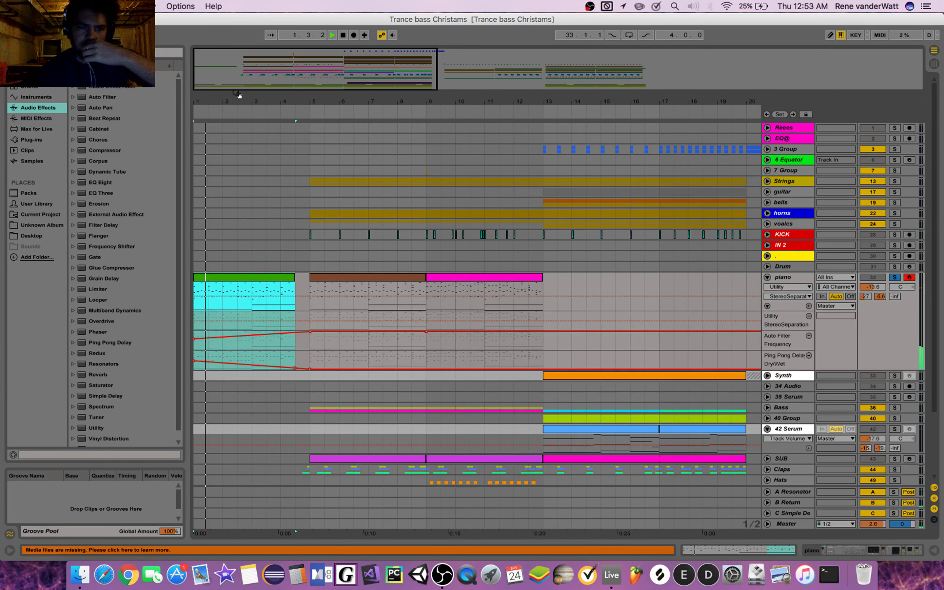
drag(237, 101, 234, 134)
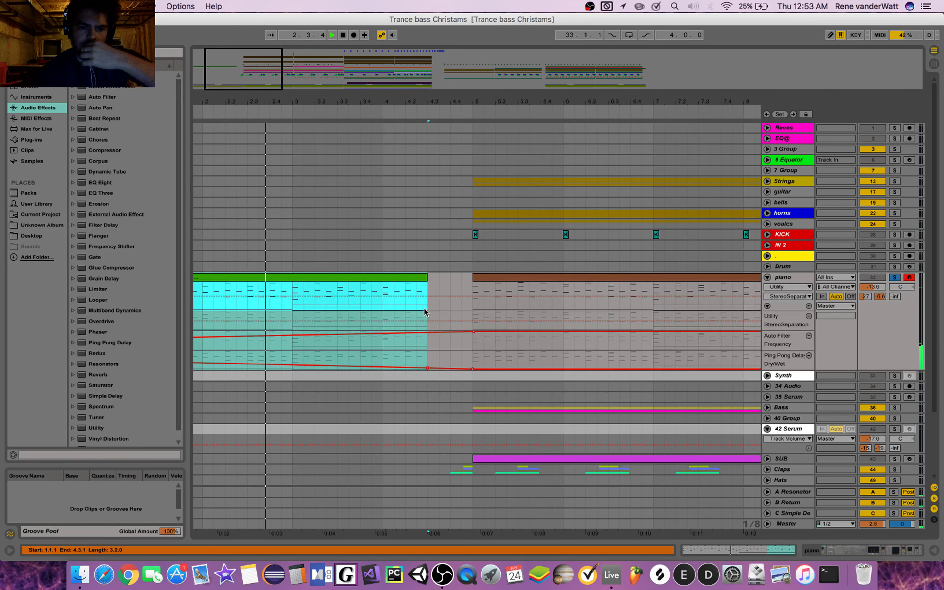
scroll(553, 335, right, 4)
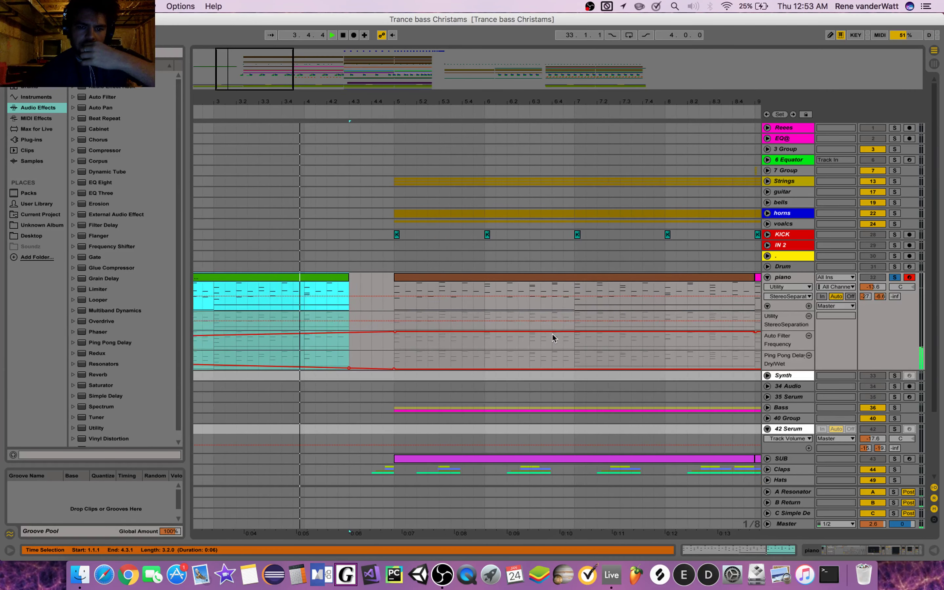
scroll(551, 334, right, 5)
scroll(552, 334, down, 1)
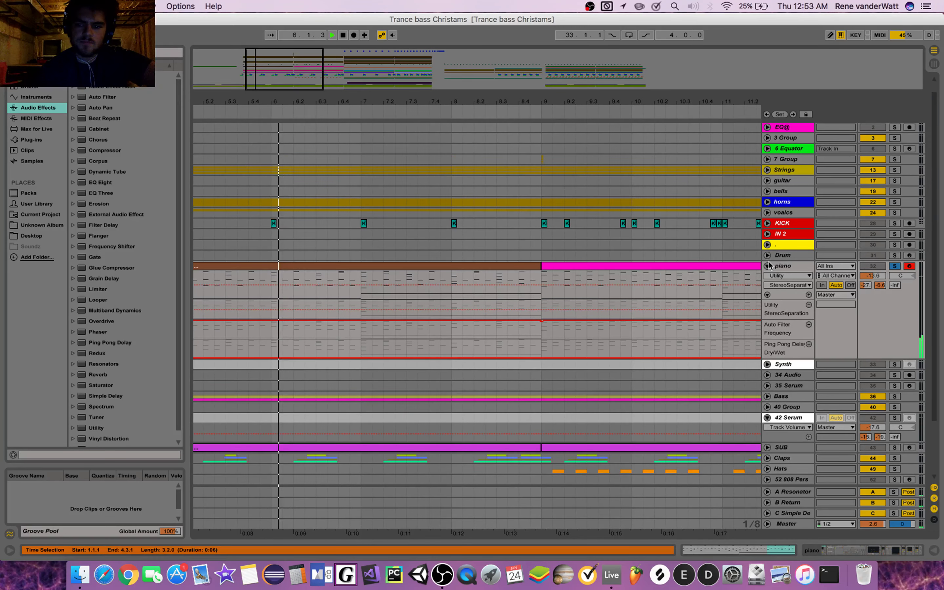
key(space)
Show the piano track's device chain and examine its devices from Velocity and Grand Piano through to the final Utility.
click(876, 554)
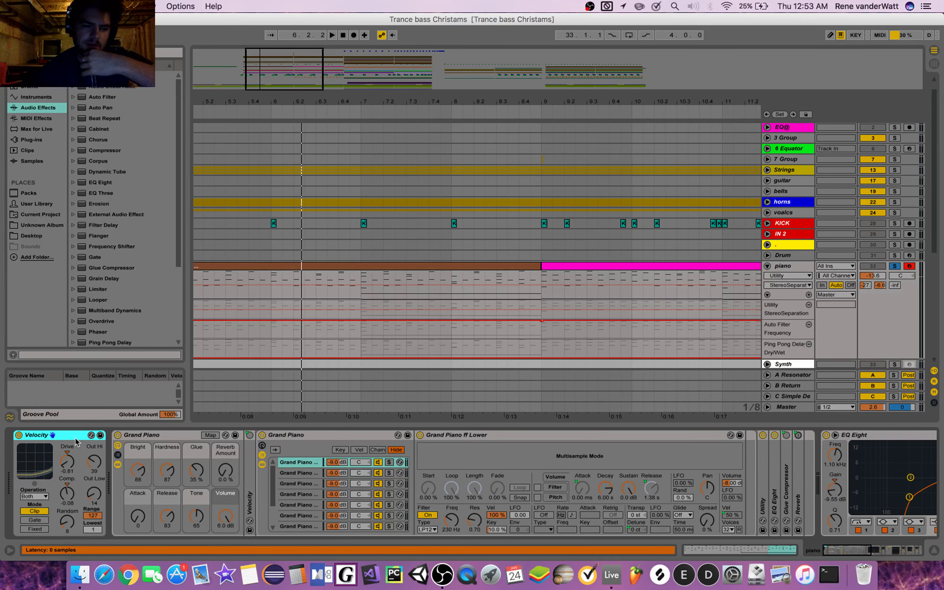
scroll(307, 485, right, 3)
scroll(308, 485, left, 3)
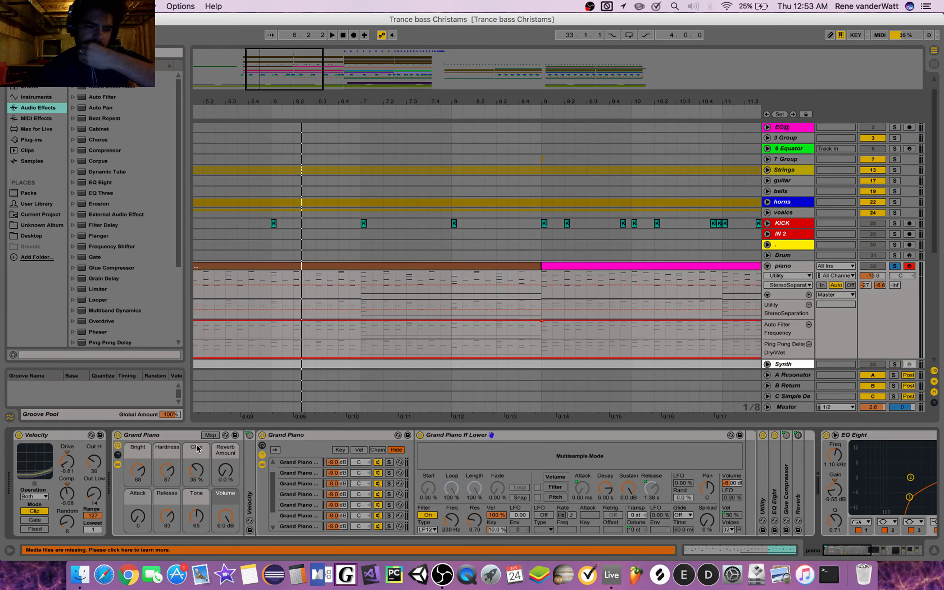
scroll(318, 453, right, 10)
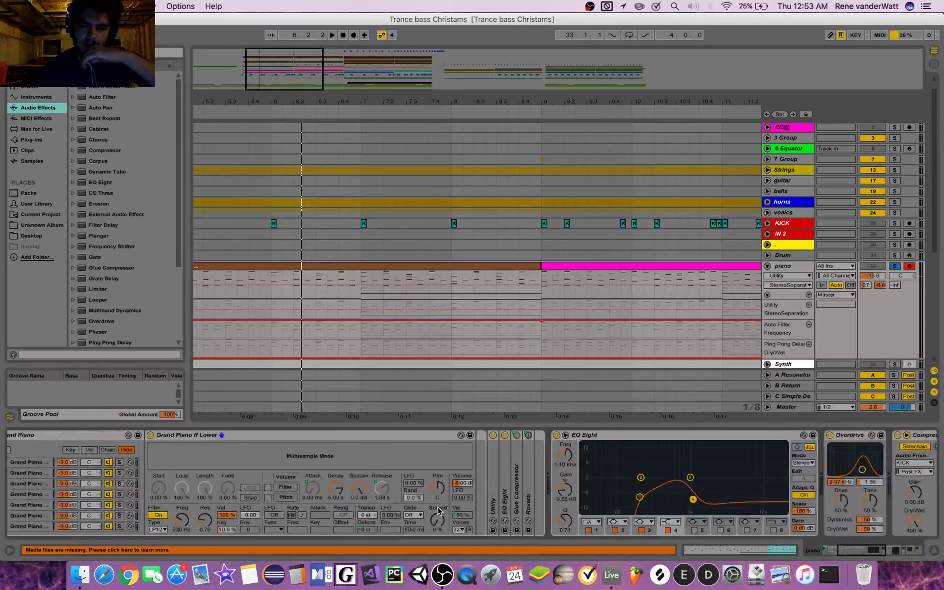
scroll(565, 505, right, 15)
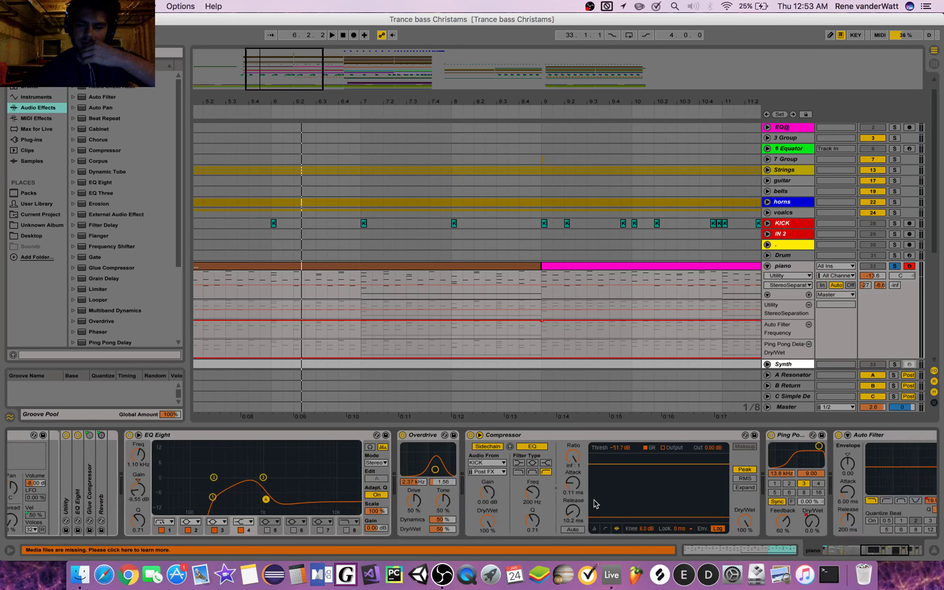
scroll(564, 465, right, 8)
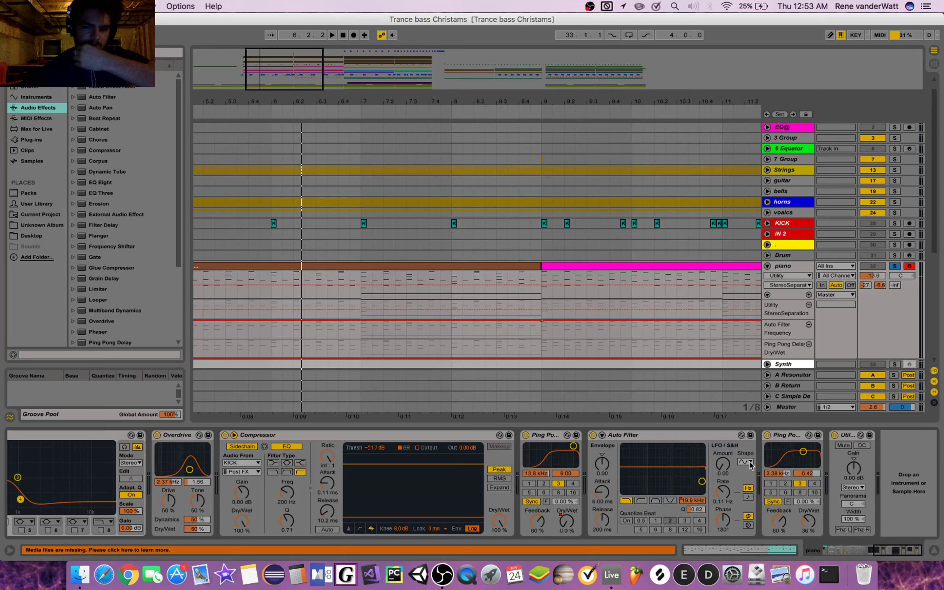
scroll(448, 307, left, 10)
scroll(449, 307, up, 1)
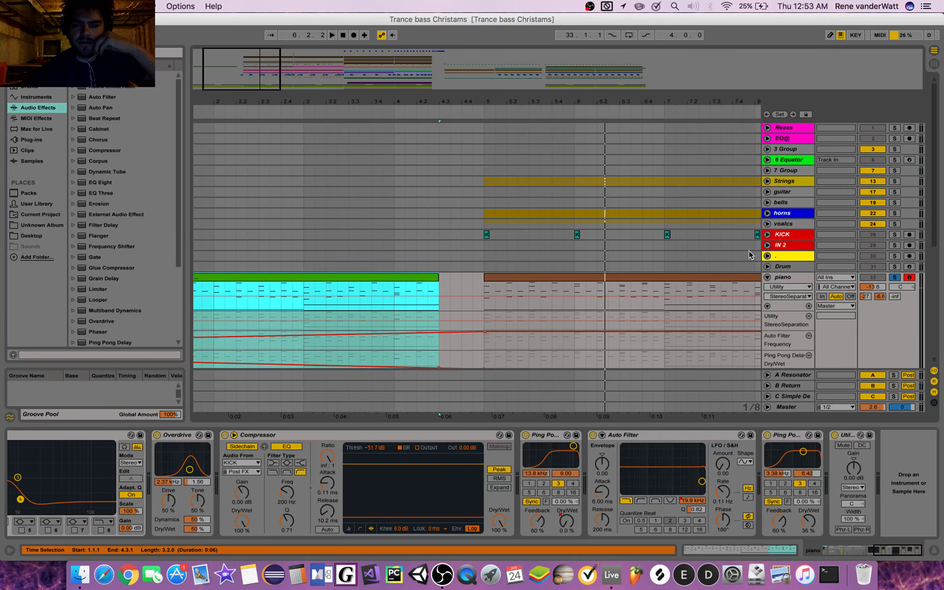
Unfold the horns group and select the 23 Audio clip starting at bar 5.
click(768, 213)
scroll(570, 271, right, 10)
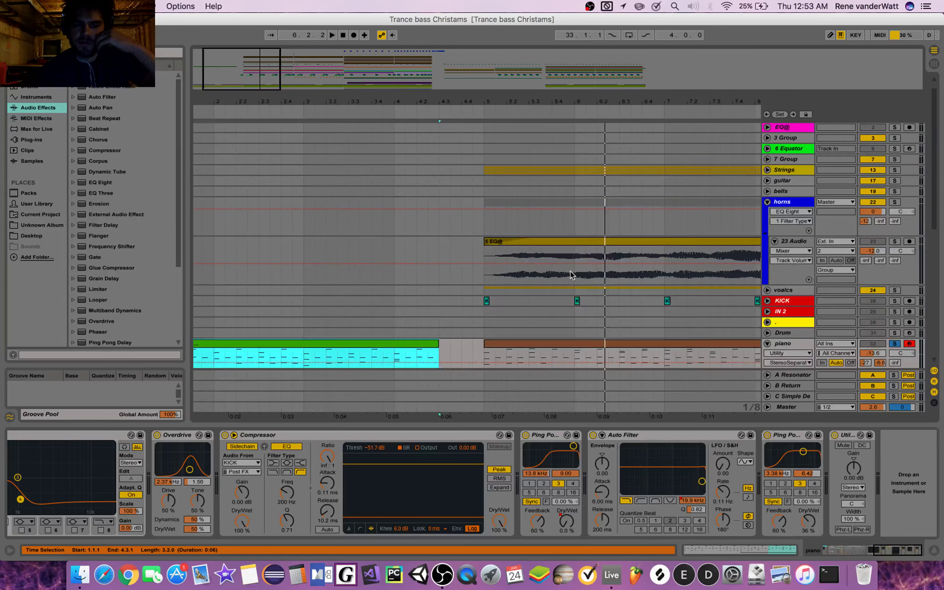
scroll(570, 271, down, 5)
scroll(585, 273, up, 5)
click(327, 250)
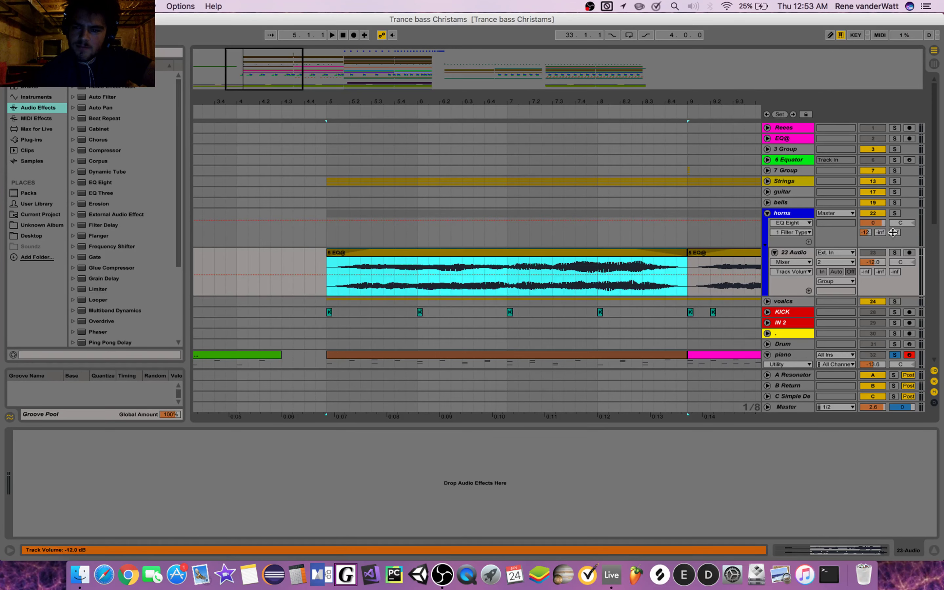
Solo the horns group and listen to its audio from bar 5 into the clip at bar 9.
click(894, 213)
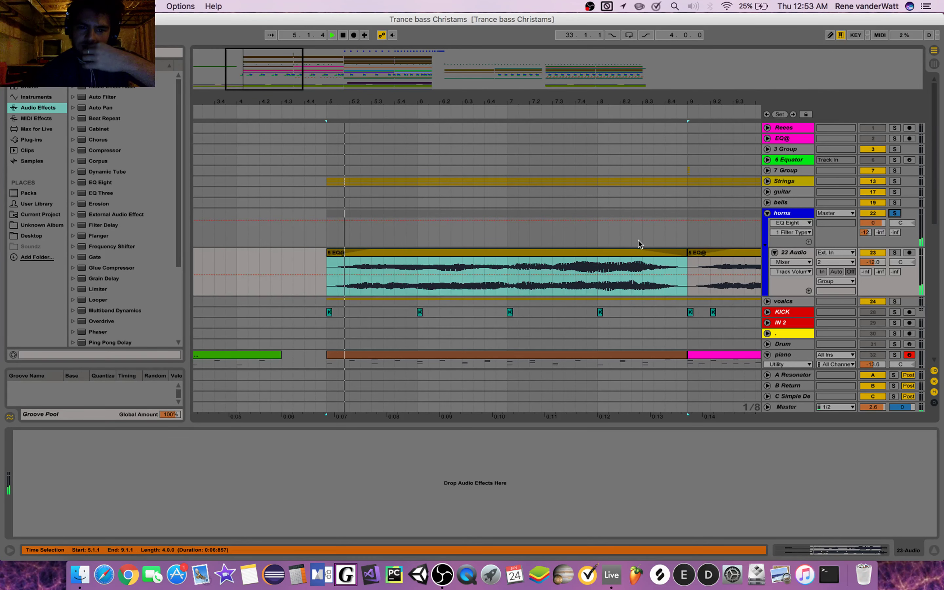
scroll(607, 305, right, 5)
scroll(607, 305, down, 2)
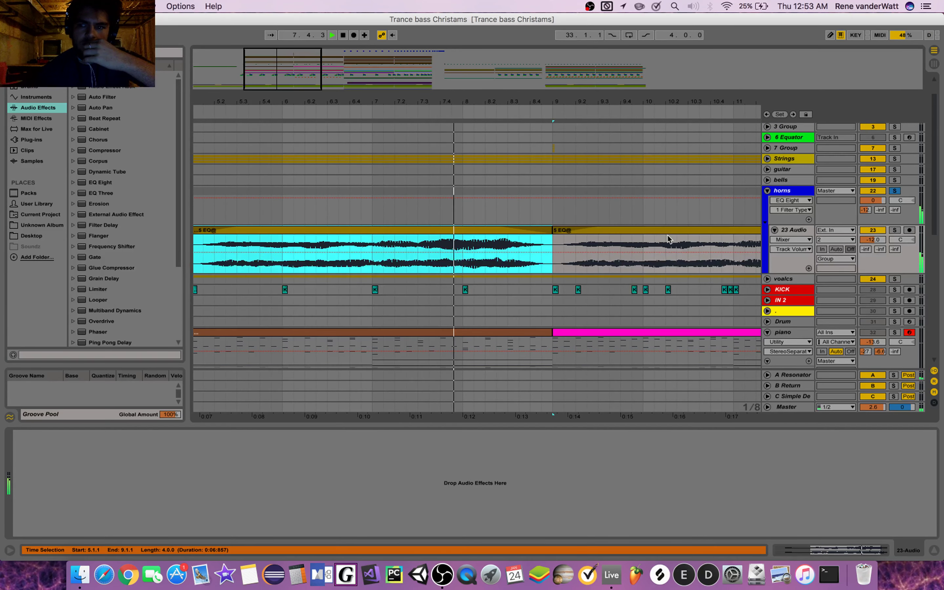
scroll(656, 288, right, 4)
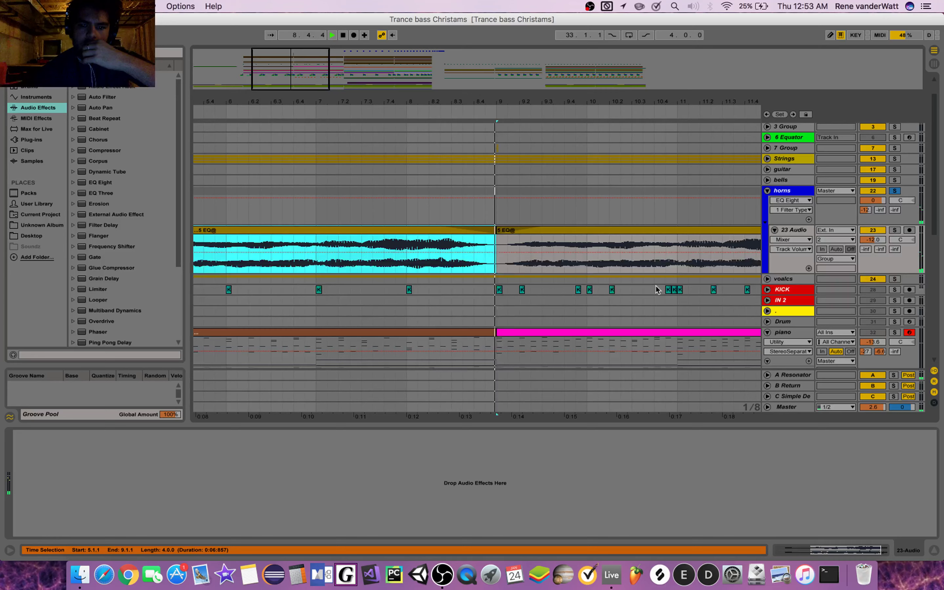
scroll(656, 288, right, 2)
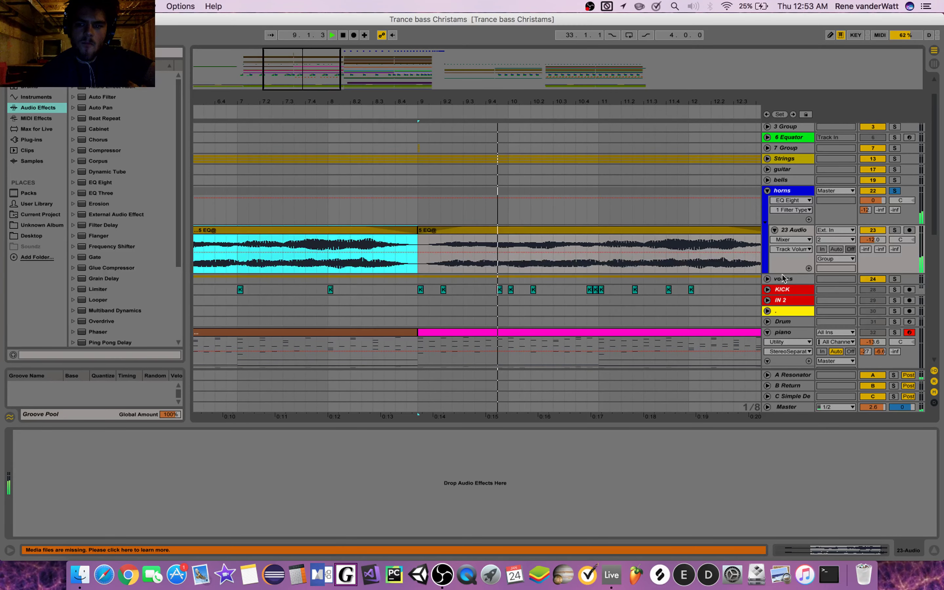
Stop playback, solo the voalcs group and unfold it to show its audio tracks around bar 13.
click(895, 278)
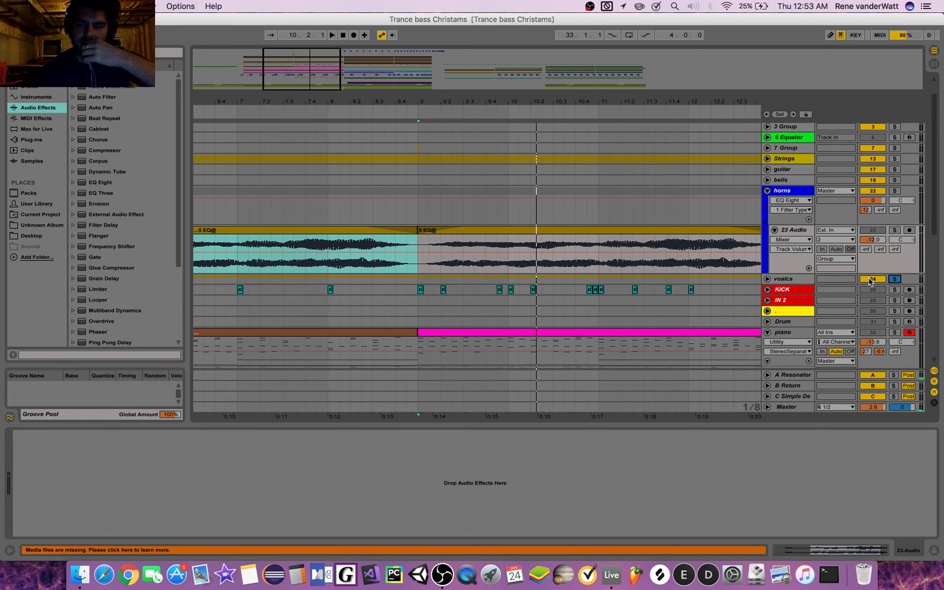
click(768, 278)
scroll(610, 277, right, 10)
scroll(610, 278, down, 5)
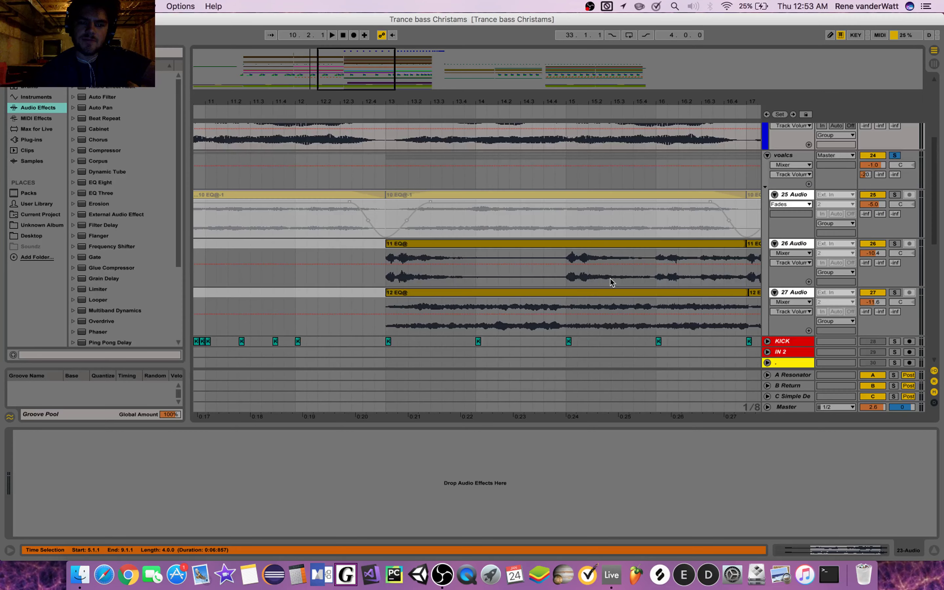
Play the soloed voalcs group from the 26 Audio clip at bar 13 into bar 17, and stop playback.
click(410, 258)
key(space)
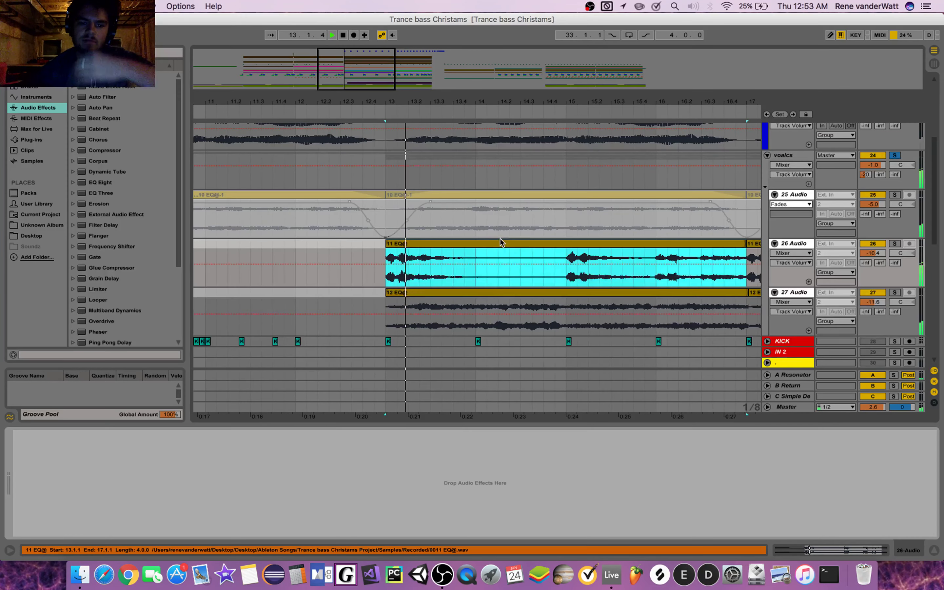
scroll(531, 246, right, 3)
scroll(531, 246, down, 1)
scroll(531, 246, right, 5)
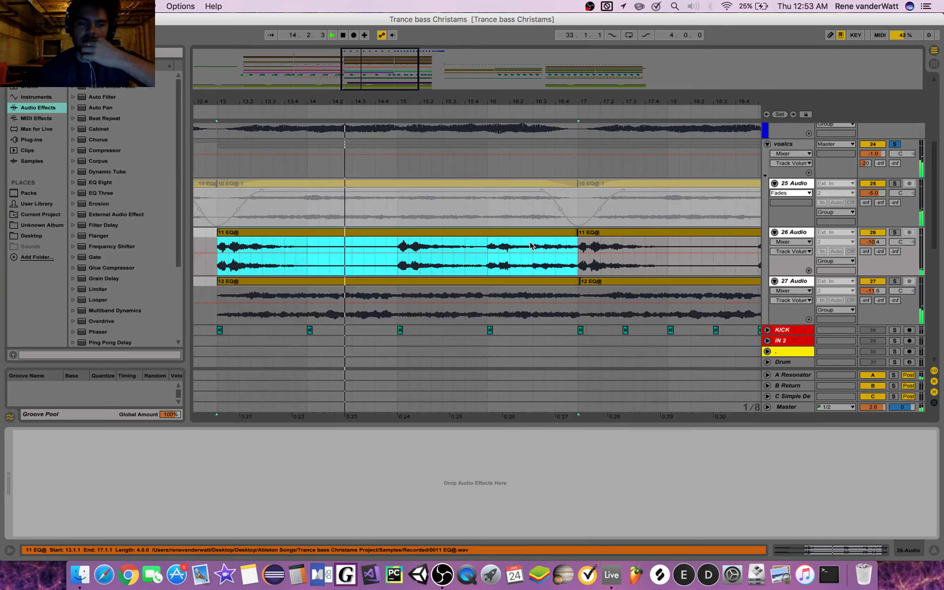
scroll(531, 246, right, 4)
scroll(531, 246, up, 2)
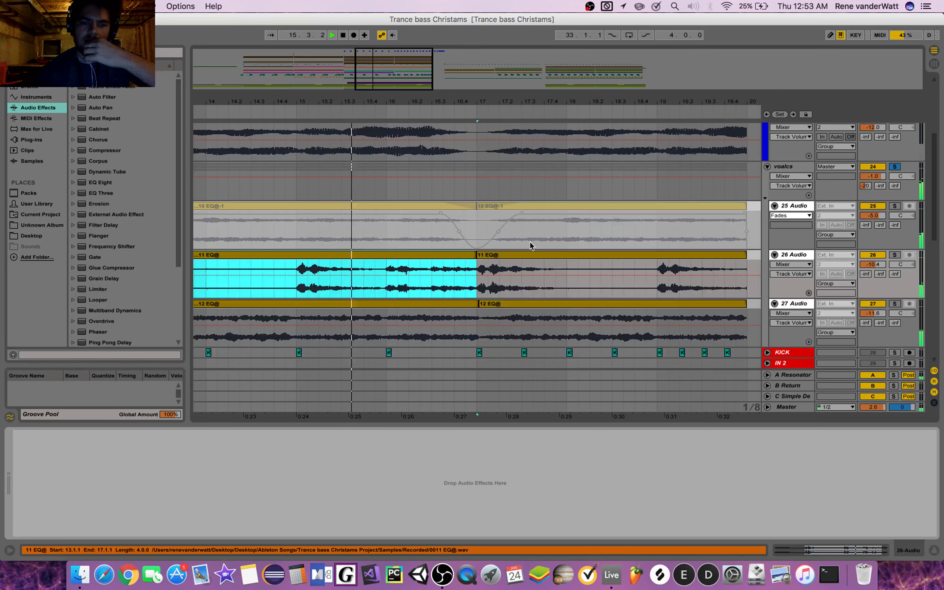
scroll(529, 246, up, 5)
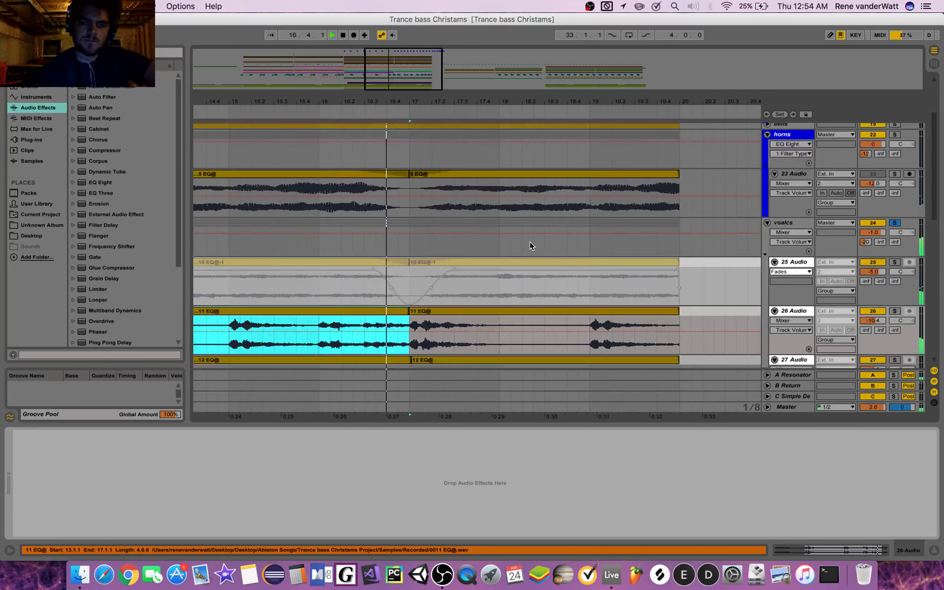
key(space)
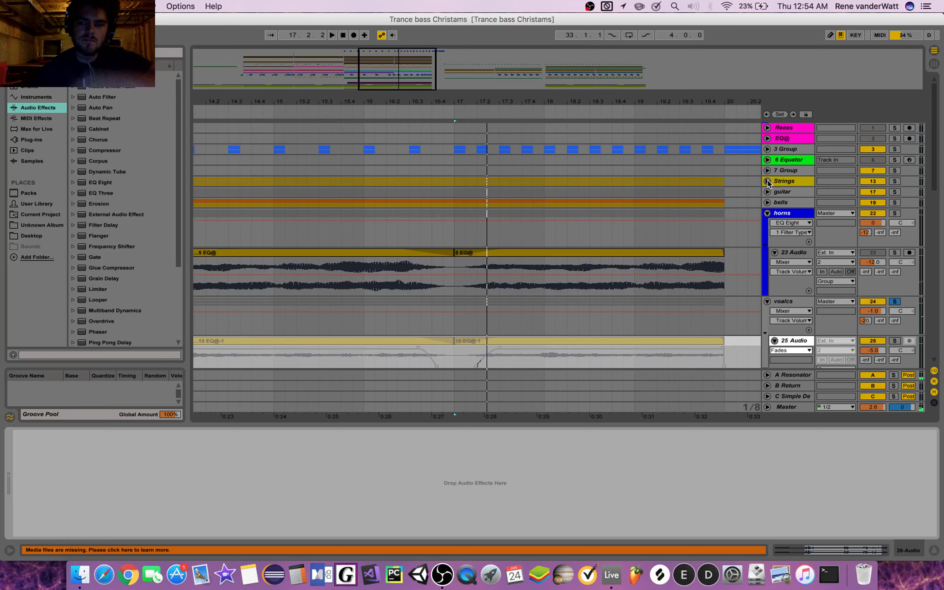
Unfold the Synth track and select its clip starting at bar 13.
scroll(606, 183, down, 10)
scroll(605, 184, left, 4)
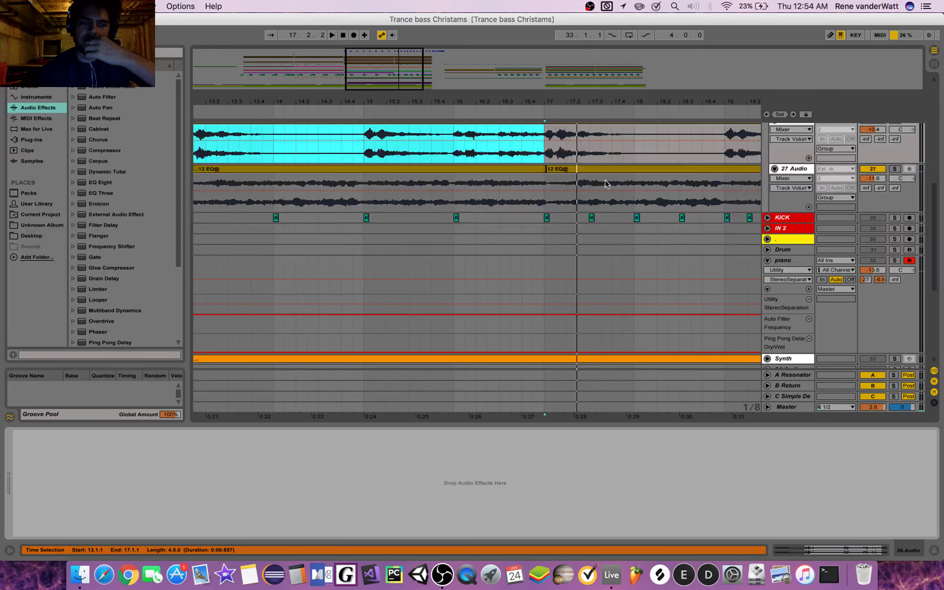
scroll(606, 183, down, 5)
scroll(606, 183, left, 2)
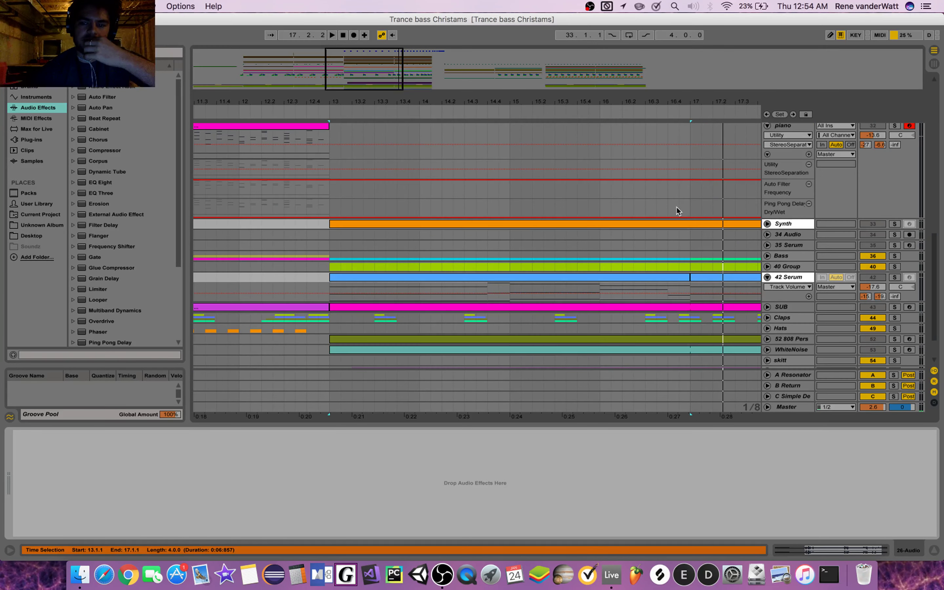
click(767, 224)
click(338, 226)
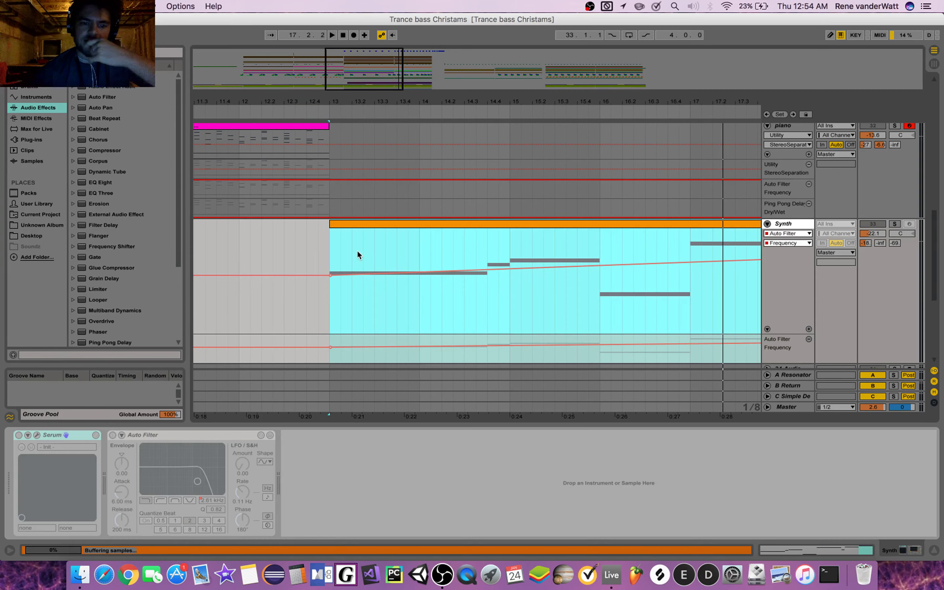
Solo the Synth track and listen to its clip from bar 13 with the rising Auto Filter frequency automation.
click(894, 224)
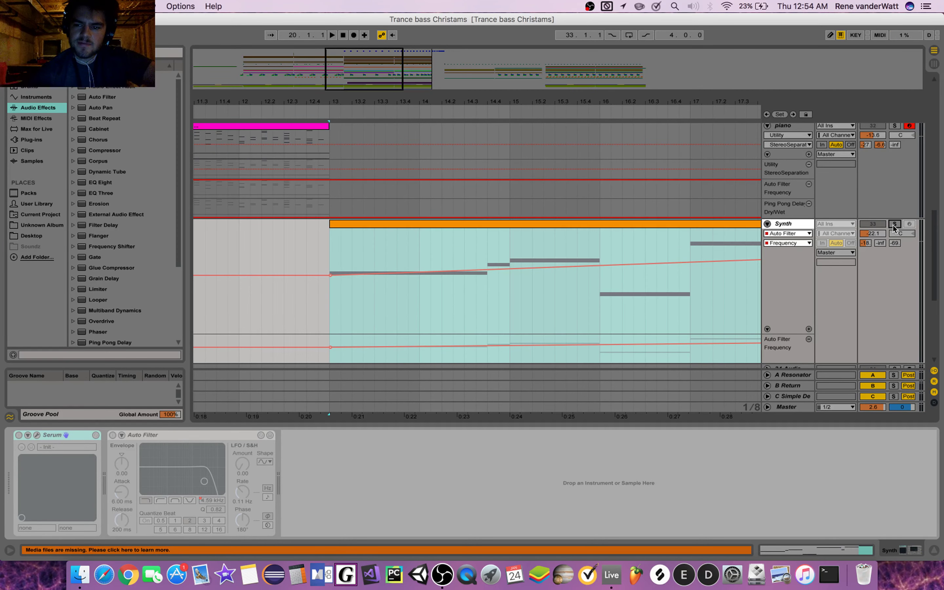
click(550, 316)
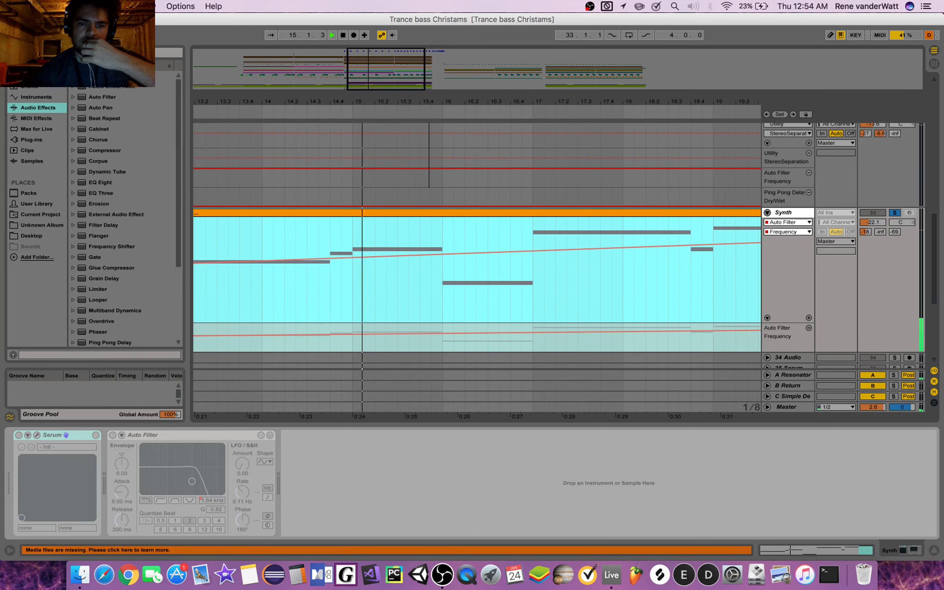
drag(428, 104, 428, 81)
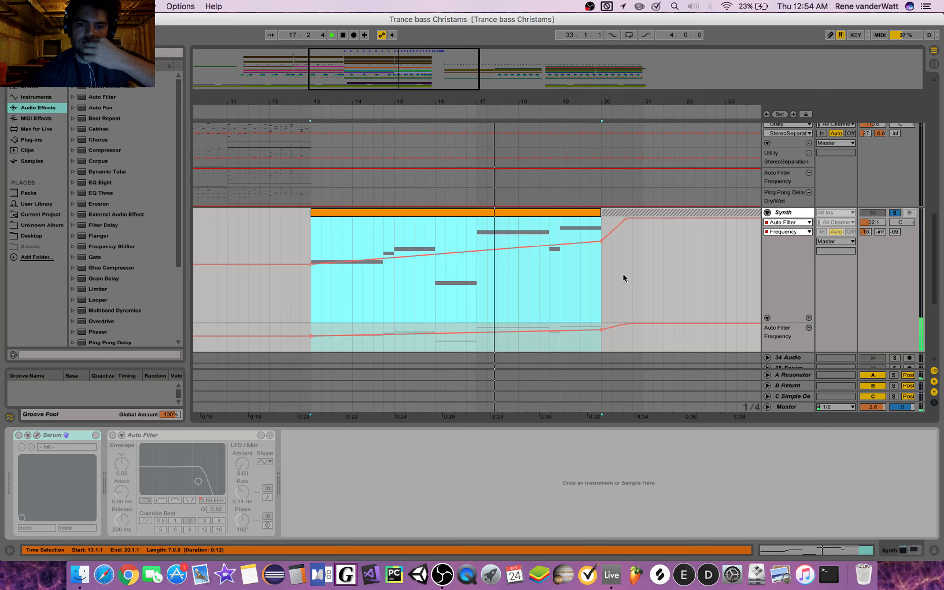
Turn off the Synth track's solo and fold the track.
click(895, 213)
click(768, 213)
scroll(838, 208, down, 2)
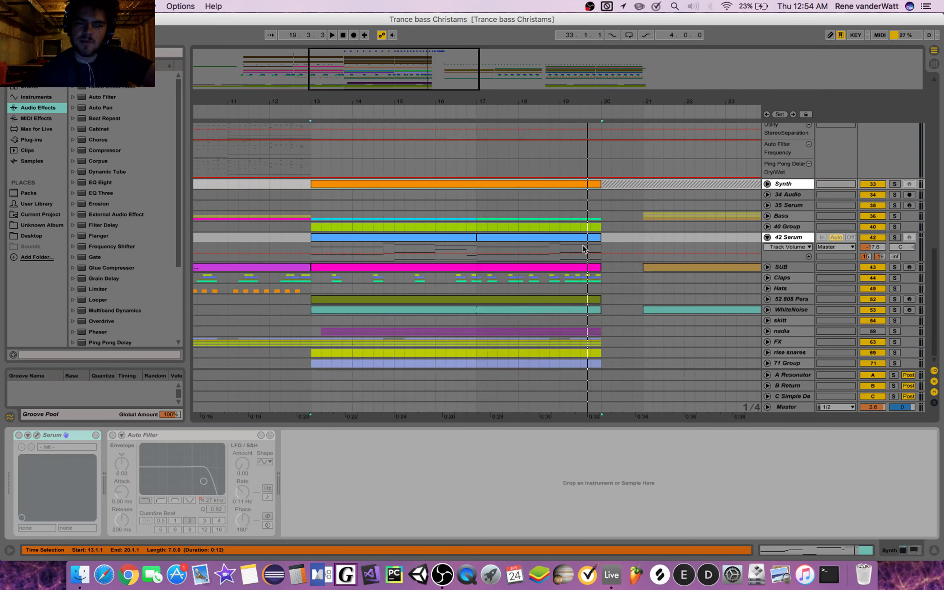
Solo the Bass group and unfold it to show its tracks and automation.
click(895, 216)
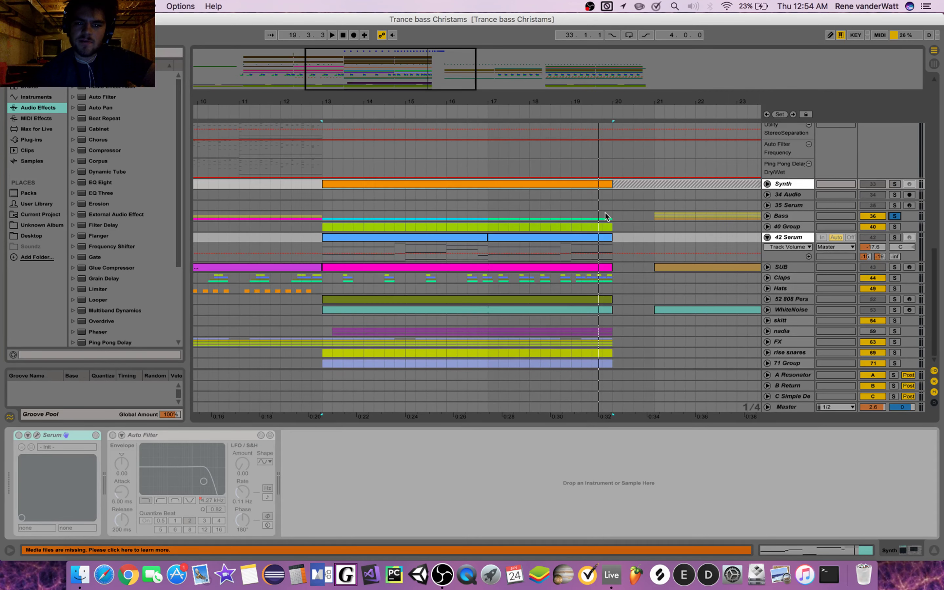
click(767, 216)
scroll(296, 227, left, 10)
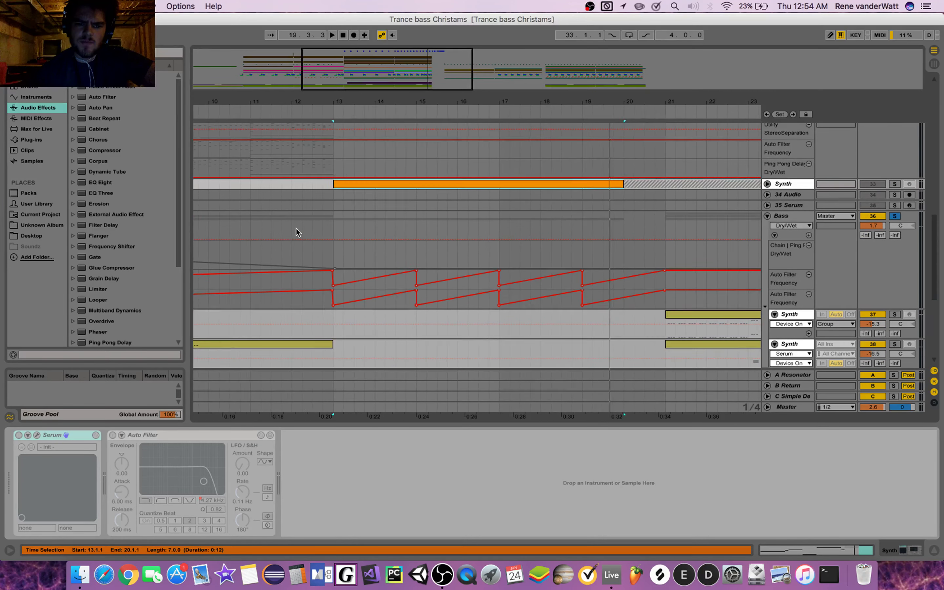
Play the soloed Bass group from bar 5.3.1 into bar 10, following its Synth and Serum clips, and stop playback.
click(377, 247)
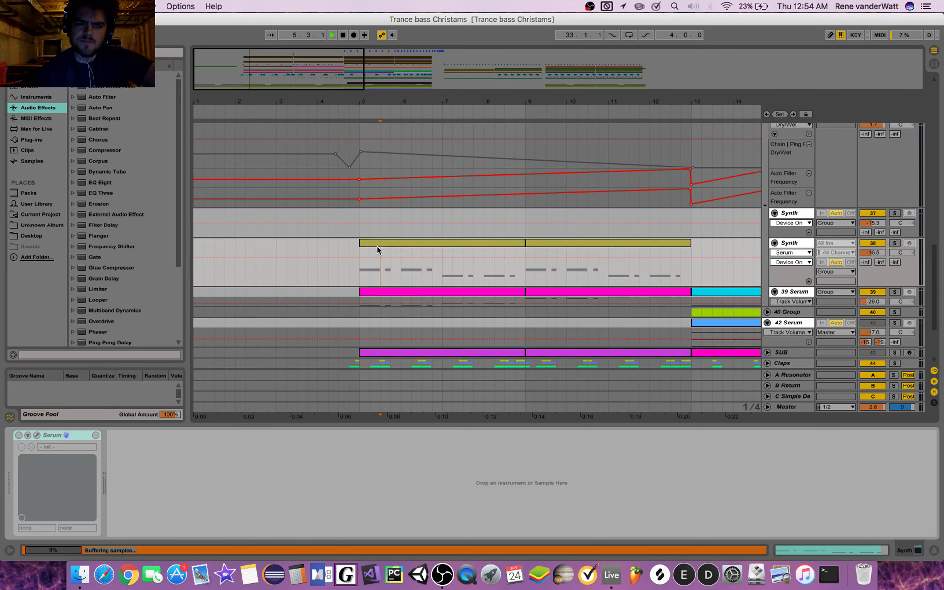
key(space)
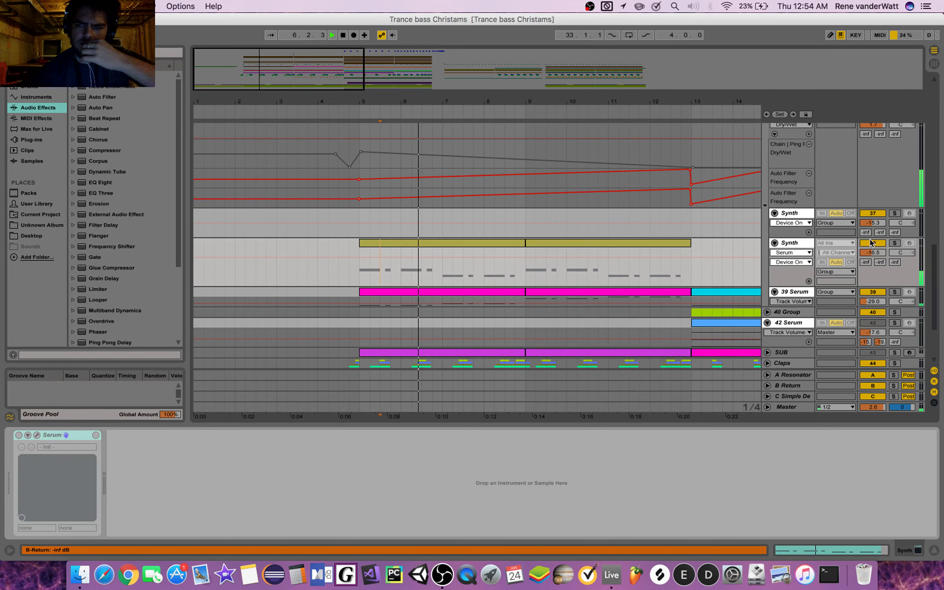
scroll(625, 256, down, 2)
scroll(628, 259, right, 5)
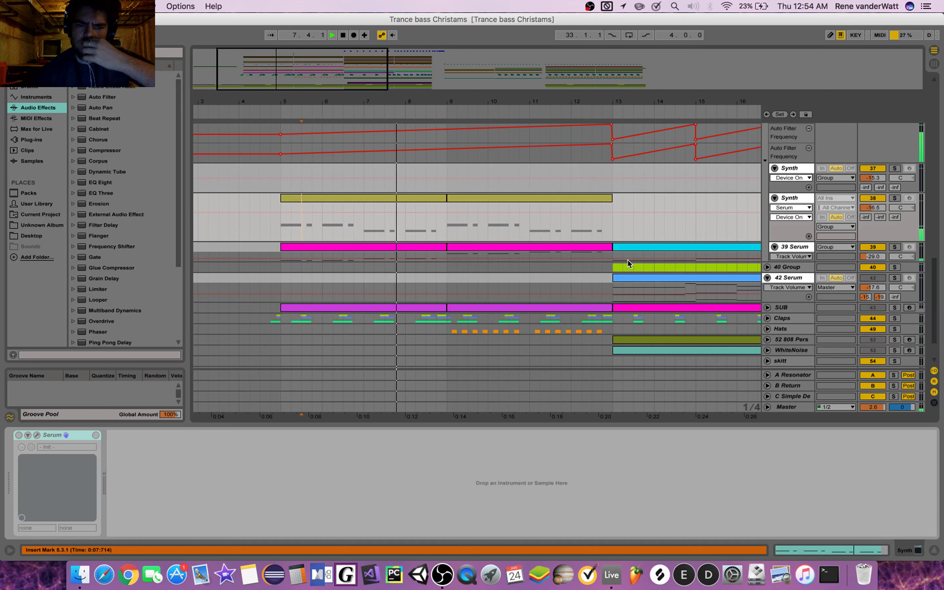
scroll(627, 260, right, 5)
scroll(628, 264, right, 2)
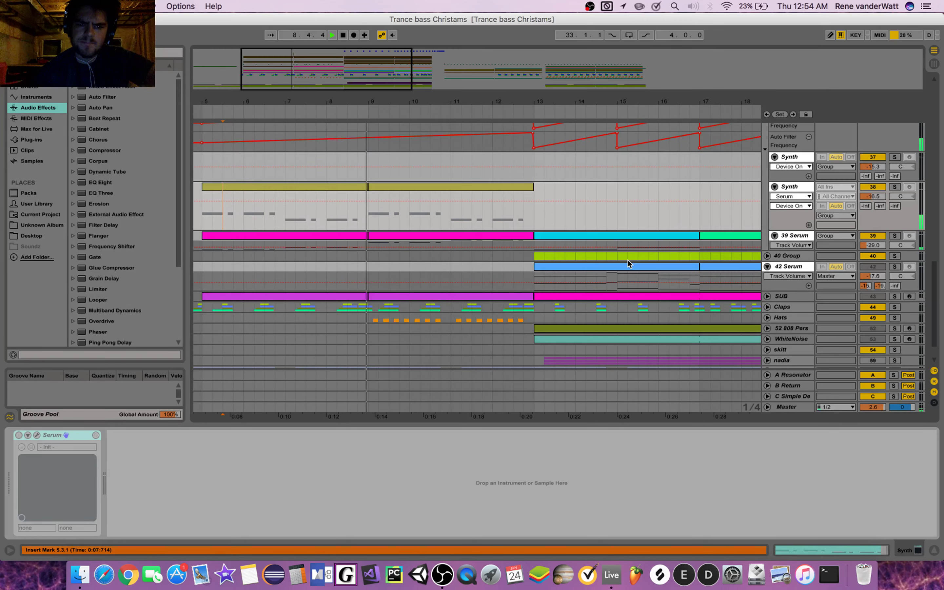
scroll(632, 287, right, 5)
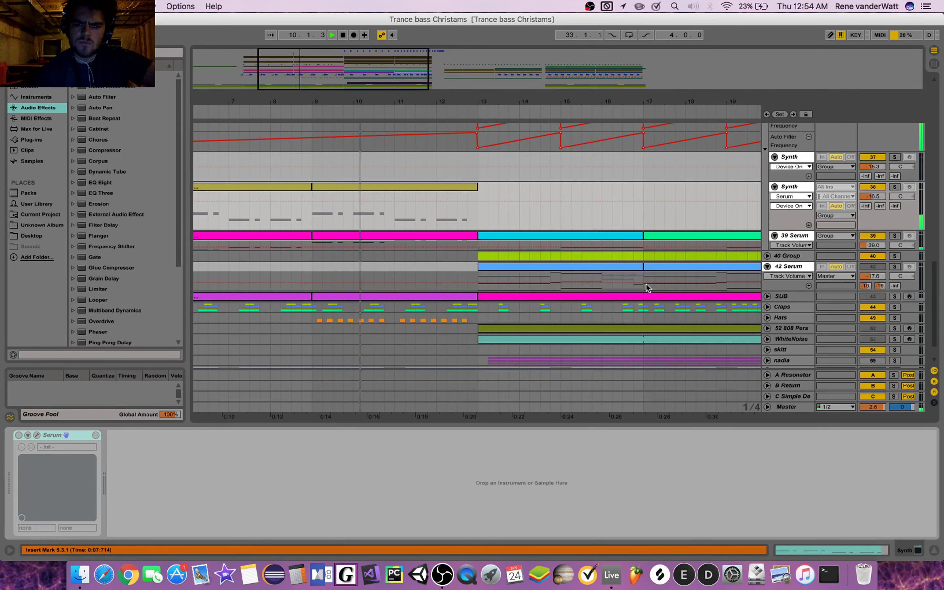
scroll(468, 254, right, 12)
scroll(468, 254, down, 1)
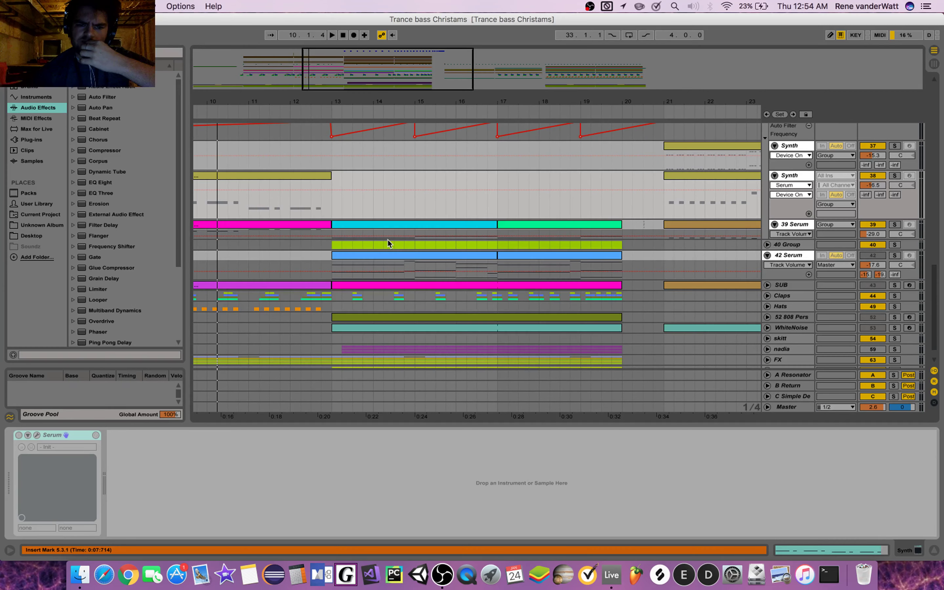
Select the SUB track's clip starting at bar 5 and solo that track.
scroll(325, 296, left, 20)
scroll(325, 296, down, 2)
click(392, 267)
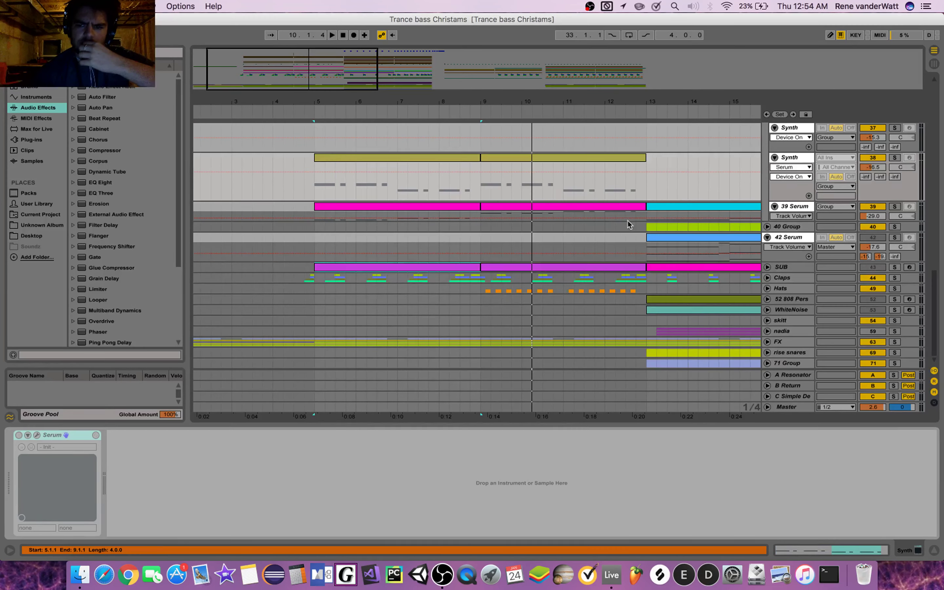
click(895, 267)
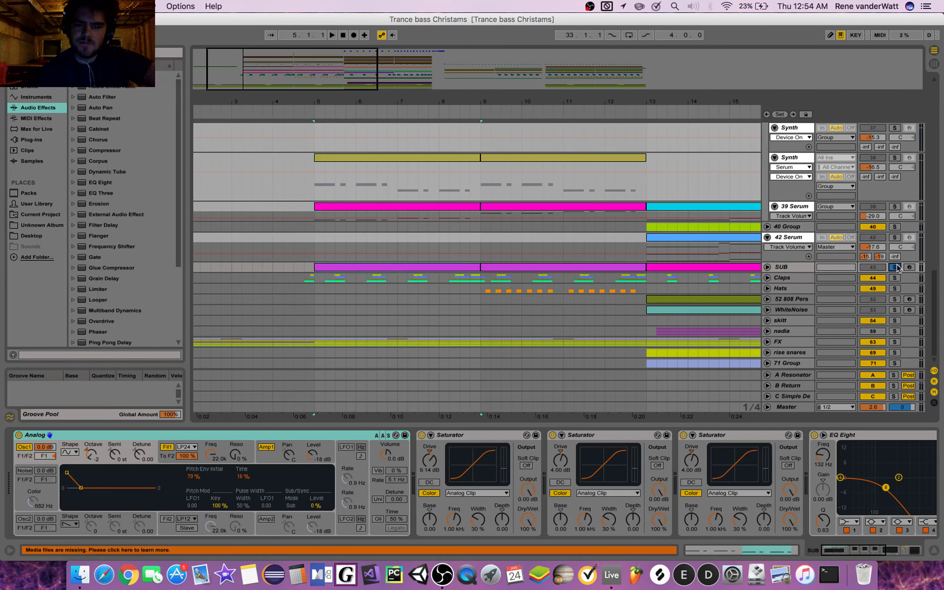
Play the soloed SUB clip from bar 5 to bar 9 and view its device chain through to the sidechained Compressor.
key(space)
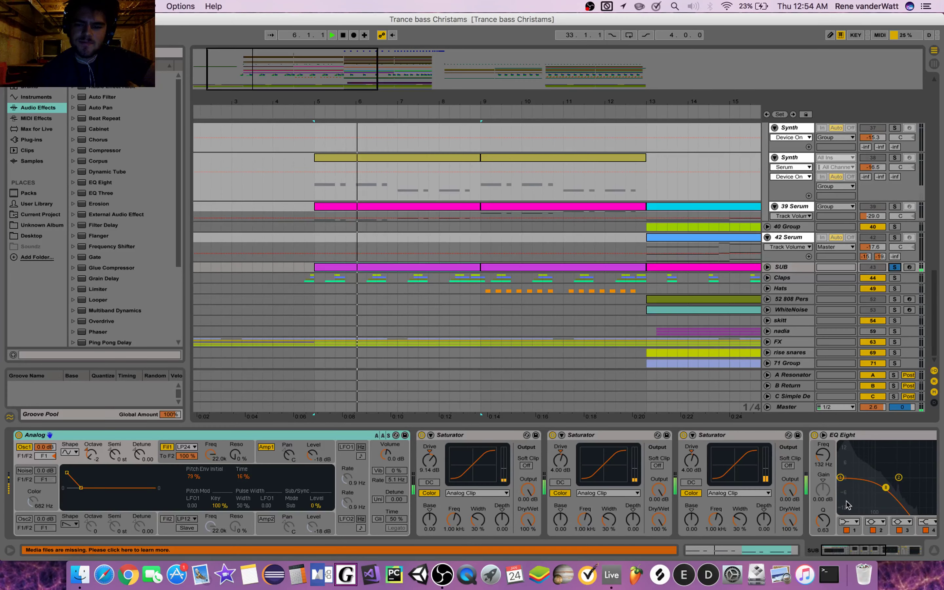
scroll(845, 503, right, 6)
scroll(844, 503, right, 6)
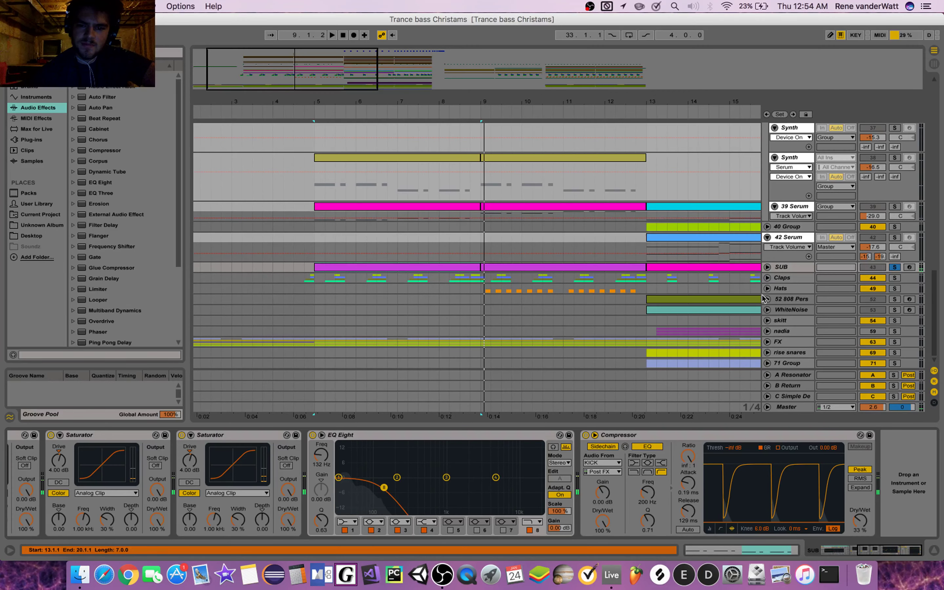
Unfold the Claps group and set the playback start at bar 5 on its 46 Audio track.
click(767, 278)
key(space)
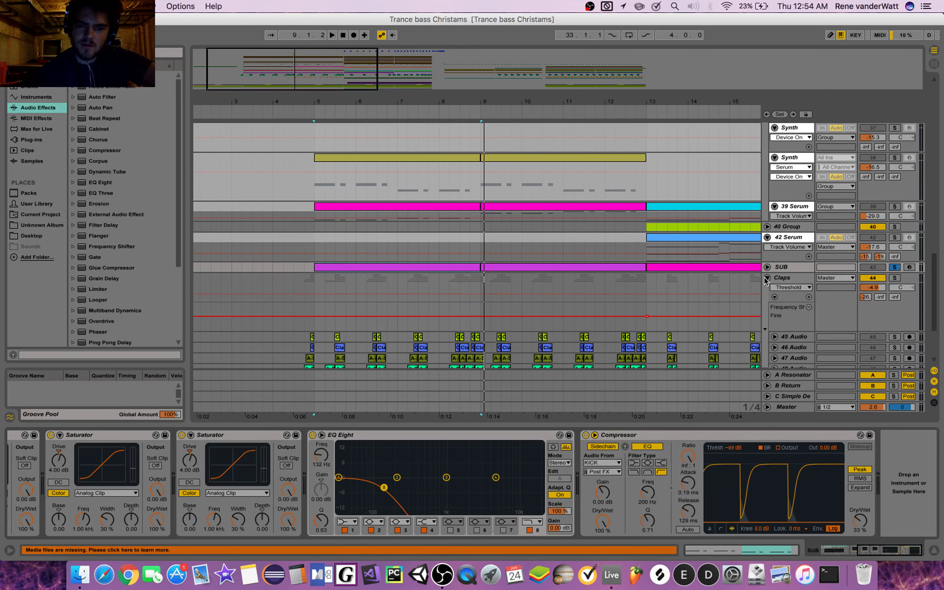
click(320, 348)
scroll(341, 343, down, 5)
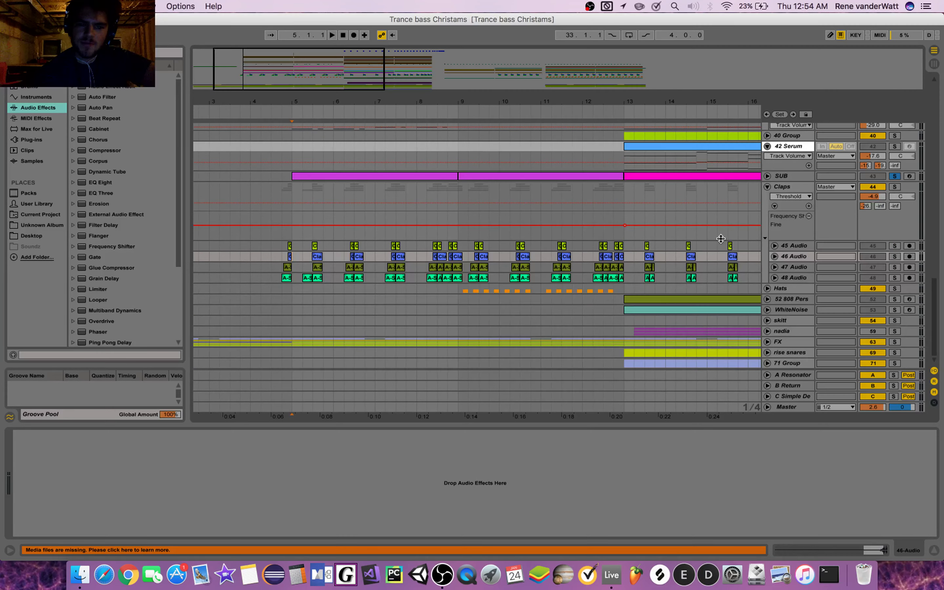
Solo the Claps group, listen to it from bar 5 into bar 6, and fold the group.
click(895, 187)
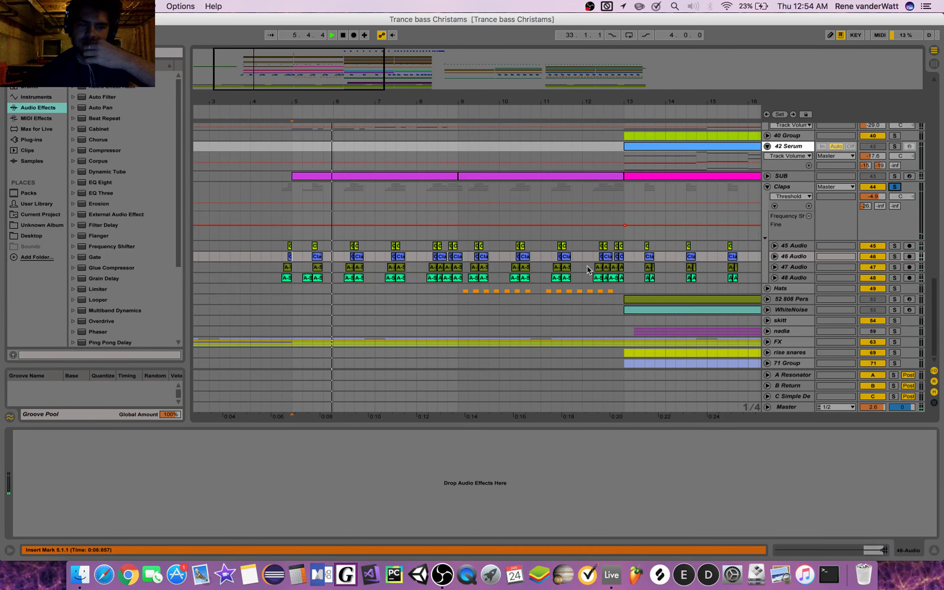
key(space)
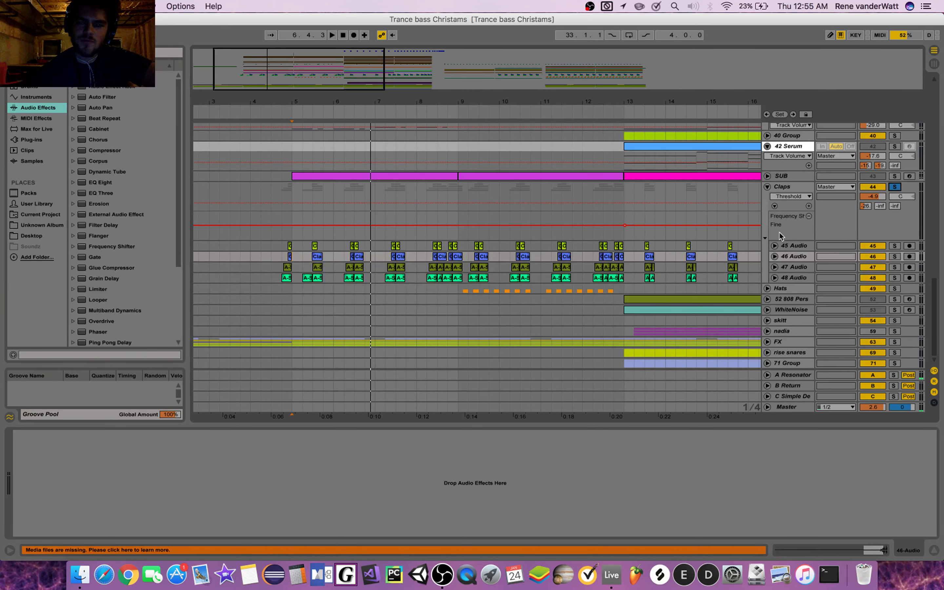
click(768, 187)
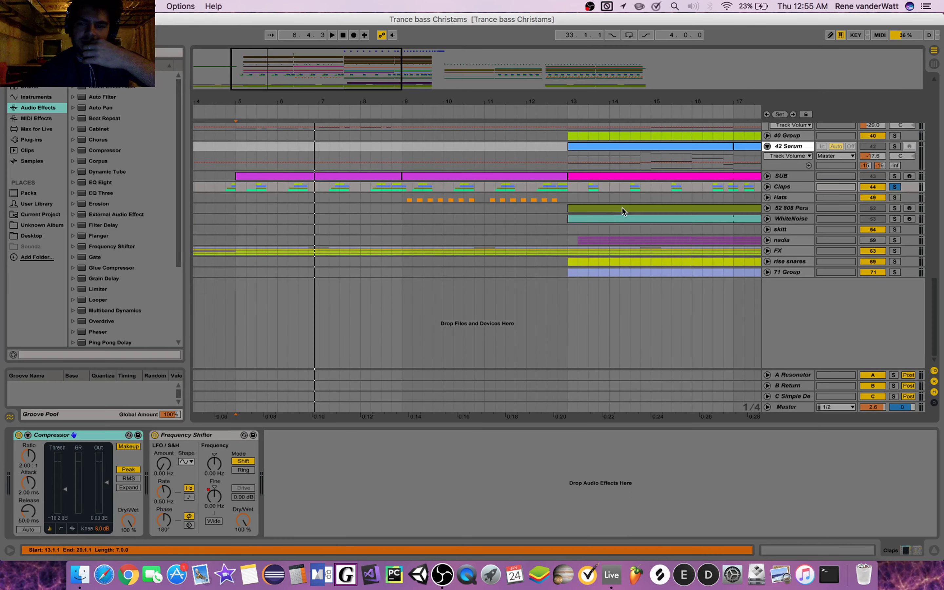
Select the 52 808 Pers clip at bar 13, solo the track and listen to its drum rack.
click(613, 211)
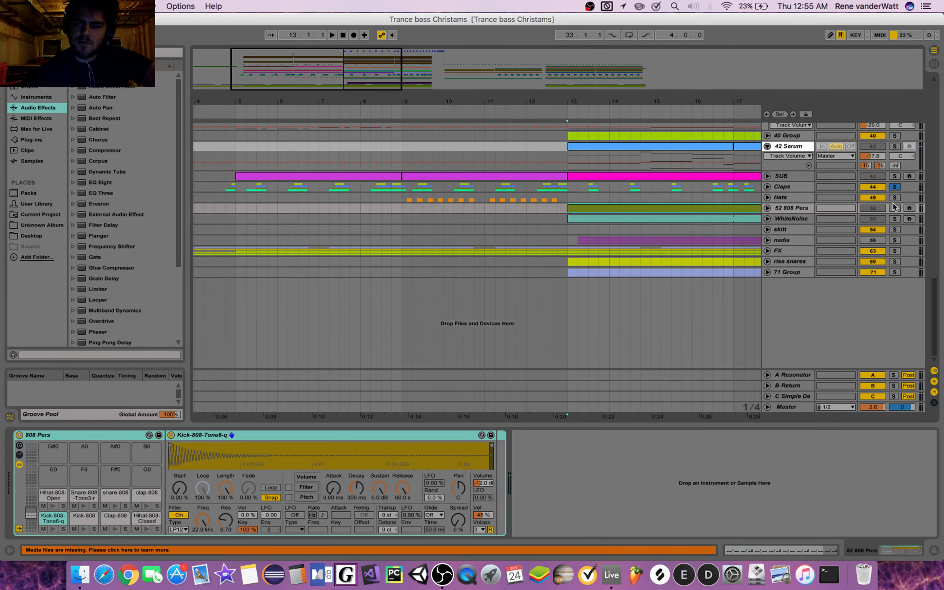
scroll(593, 215, right, 5)
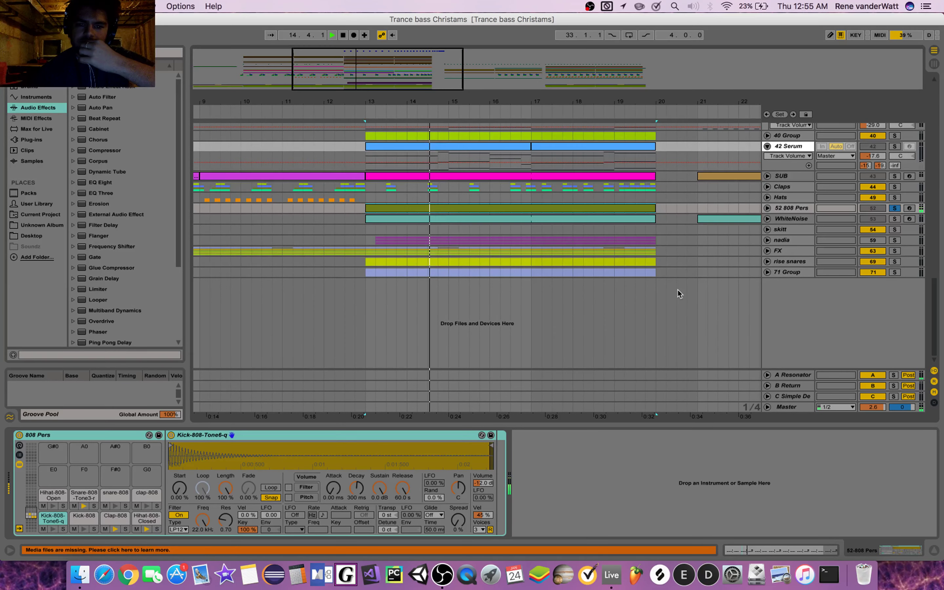
scroll(485, 259, left, 4)
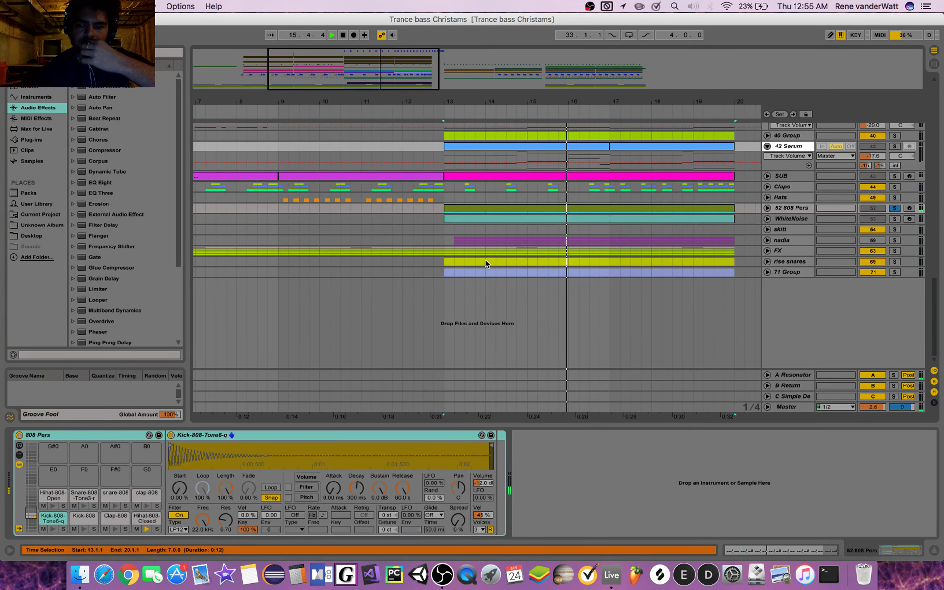
Switch the solo to the WhiteNoise track during playback, listen up to bar 20, and stop playback.
click(894, 219)
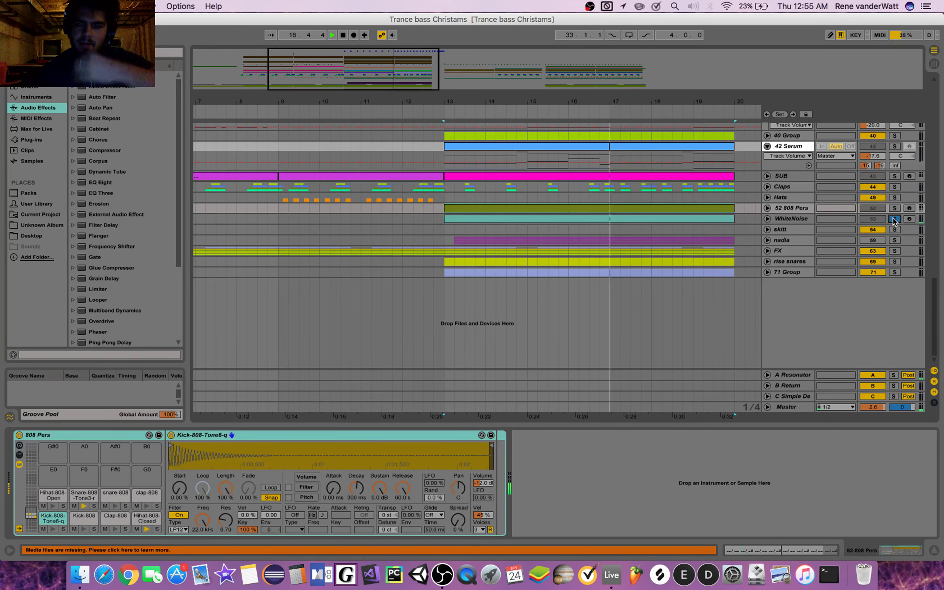
scroll(573, 263, right, 5)
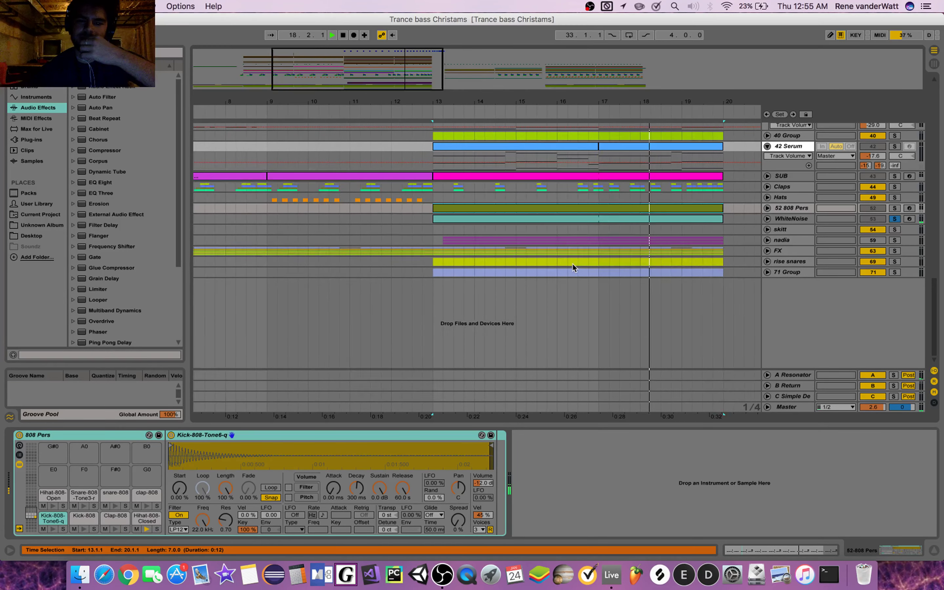
scroll(573, 263, up, 3)
scroll(573, 263, up, 3)
scroll(572, 263, left, 3)
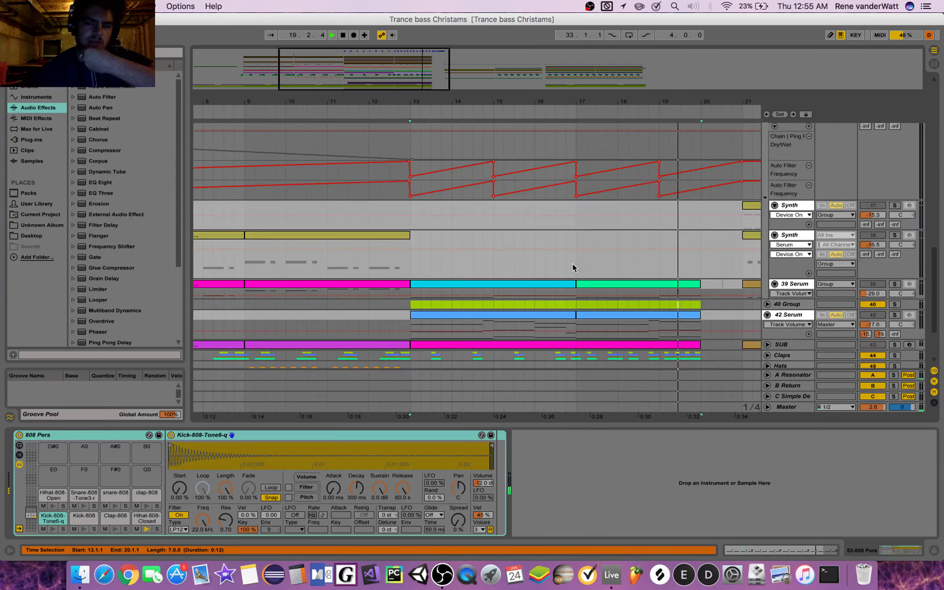
key(space)
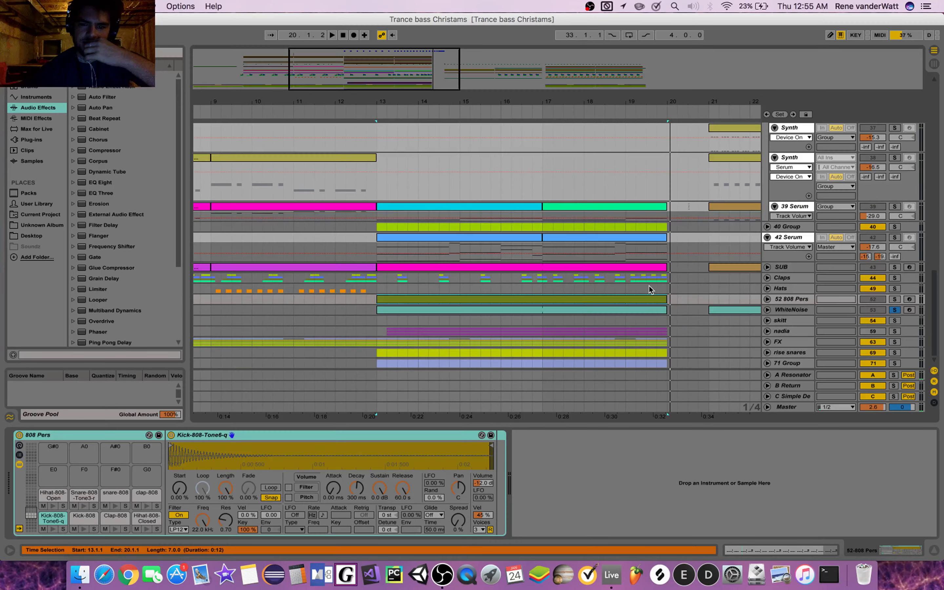
Select the first Synth clip in the Bass group starting at bar 21, and solo the Bass group.
scroll(649, 287, up, 5)
scroll(649, 287, left, 1)
scroll(649, 289, right, 8)
scroll(649, 289, down, 5)
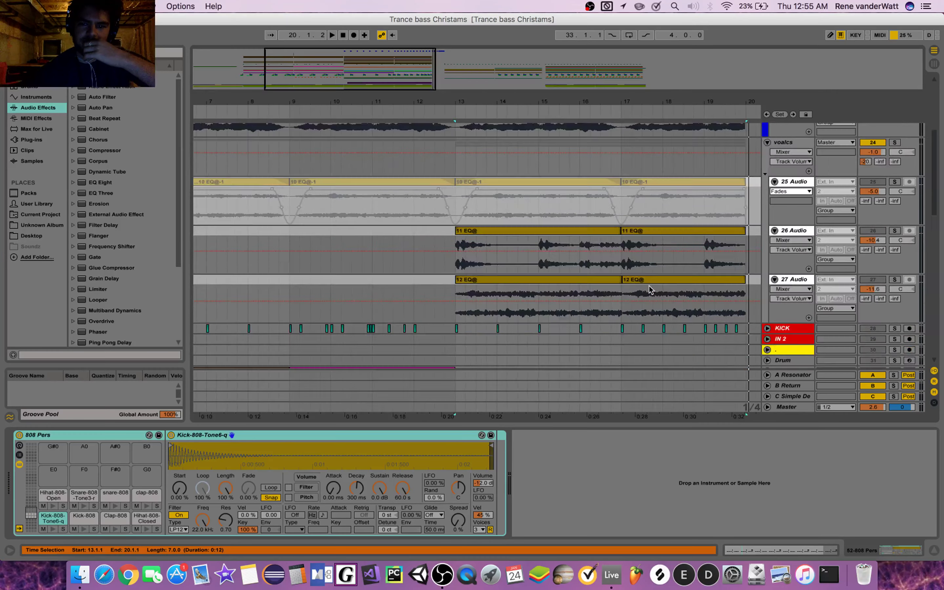
scroll(649, 289, up, 5)
scroll(649, 289, down, 1)
scroll(650, 285, down, 5)
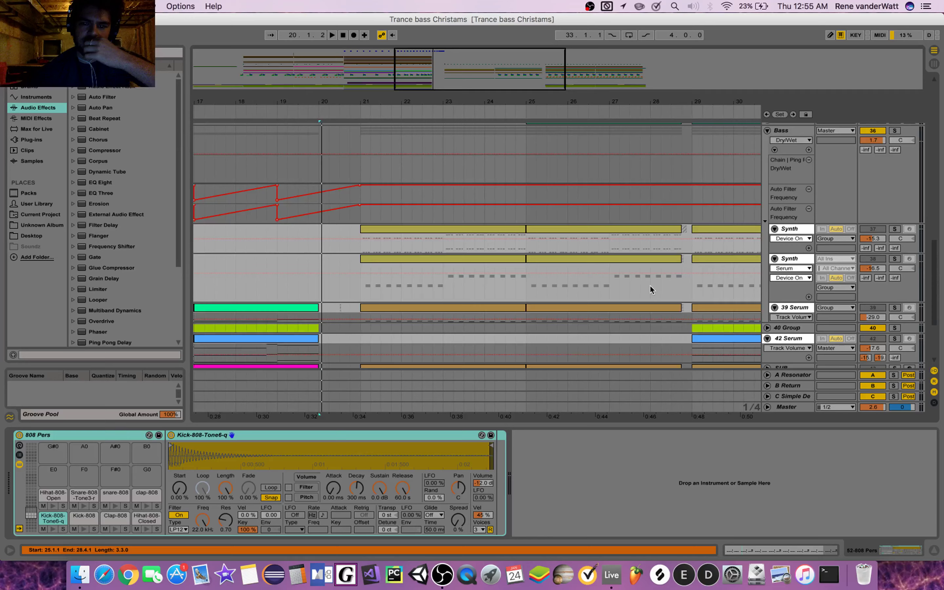
scroll(650, 285, right, 3)
click(381, 129)
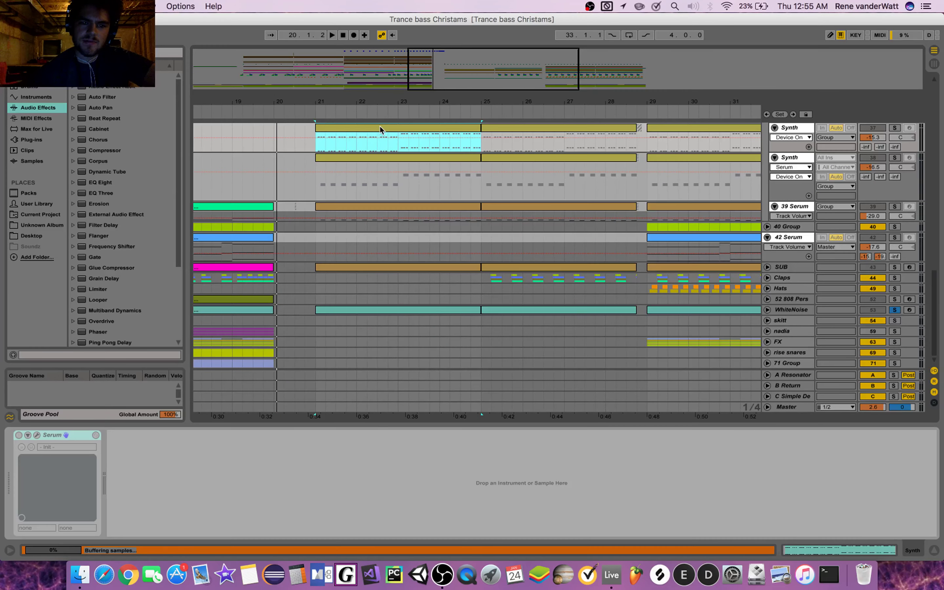
scroll(437, 196, up, 5)
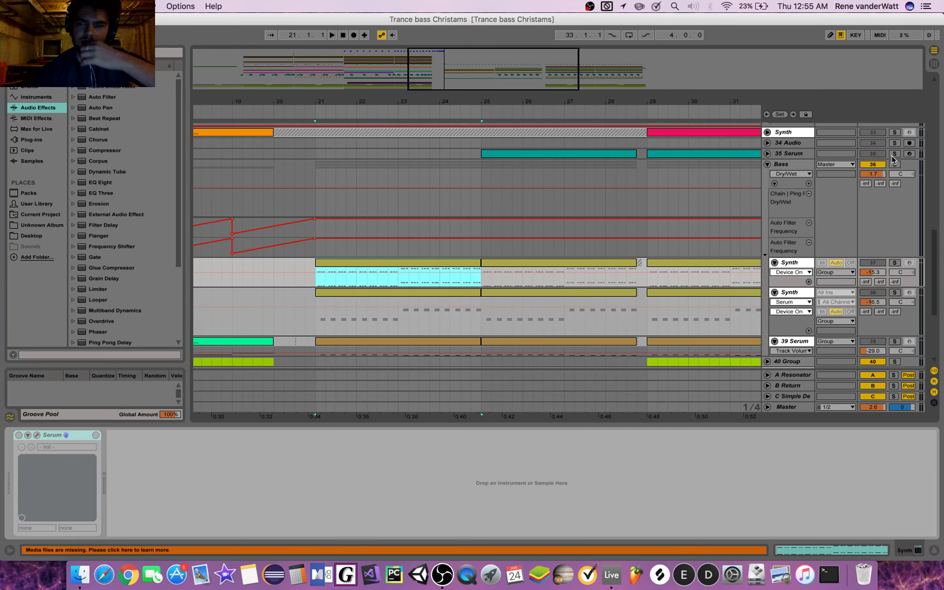
click(895, 164)
Set the playback start at bar 21 on the 27 Audio track, then solo and briefly play the KICK track.
scroll(354, 199, up, 8)
scroll(354, 200, left, 2)
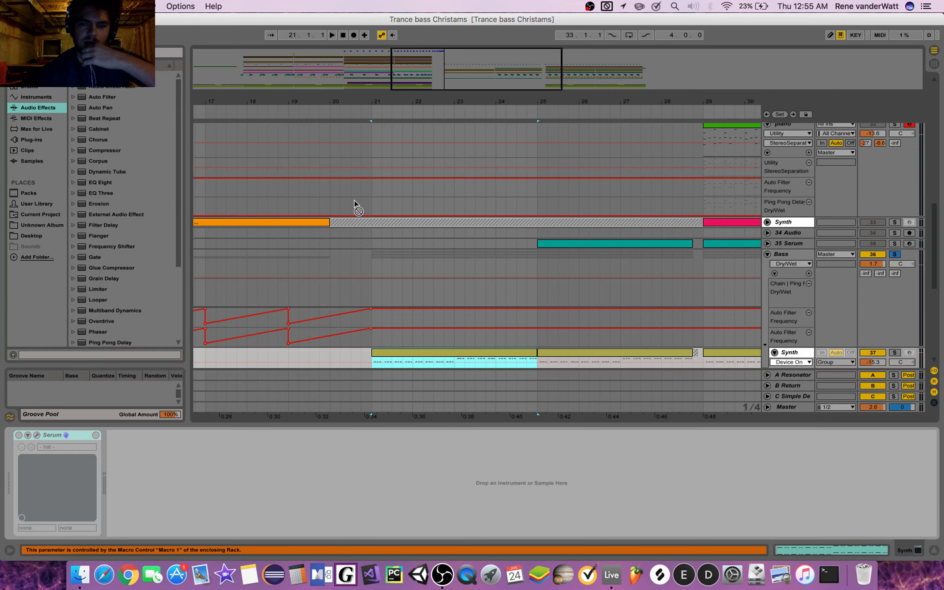
scroll(354, 200, up, 3)
scroll(354, 200, left, 1)
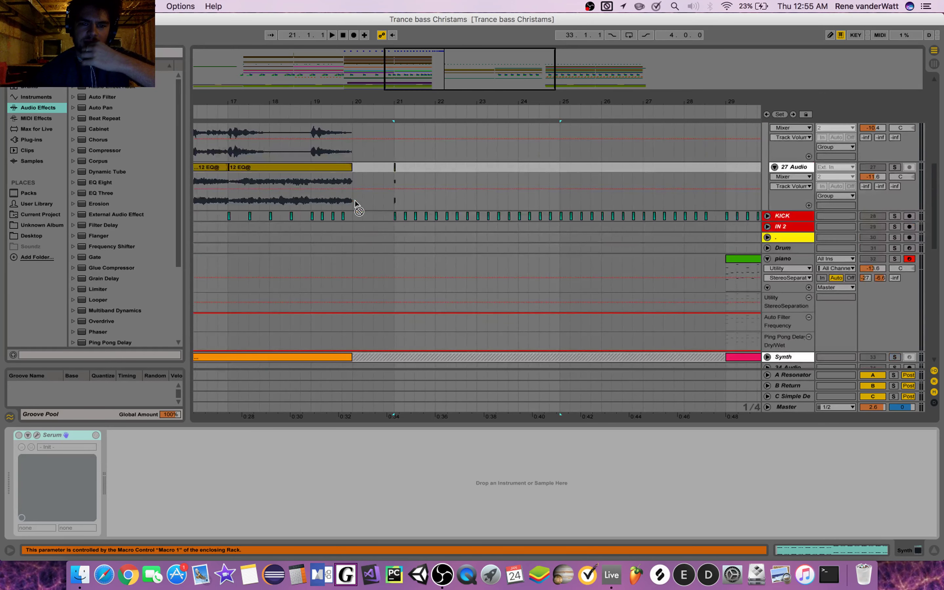
click(397, 201)
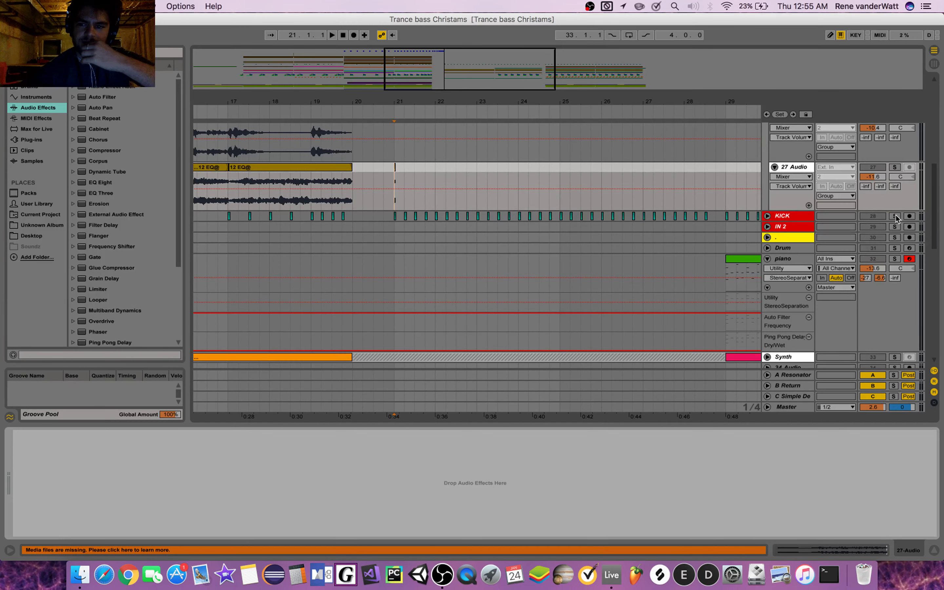
key(space)
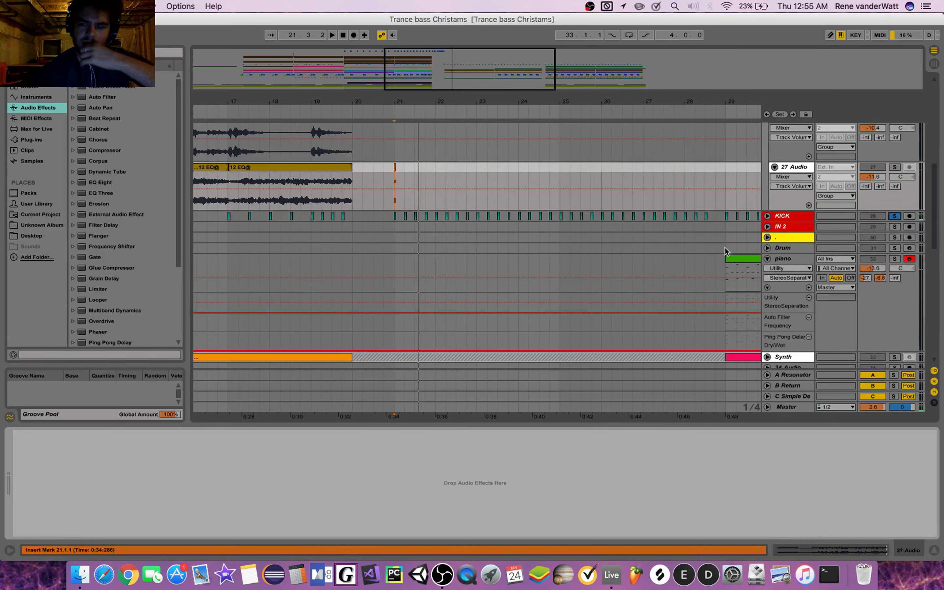
Solo the Bass group, play it from bar 21, and solo its first Synth track during playback.
scroll(726, 250, down, 4)
scroll(726, 250, down, 5)
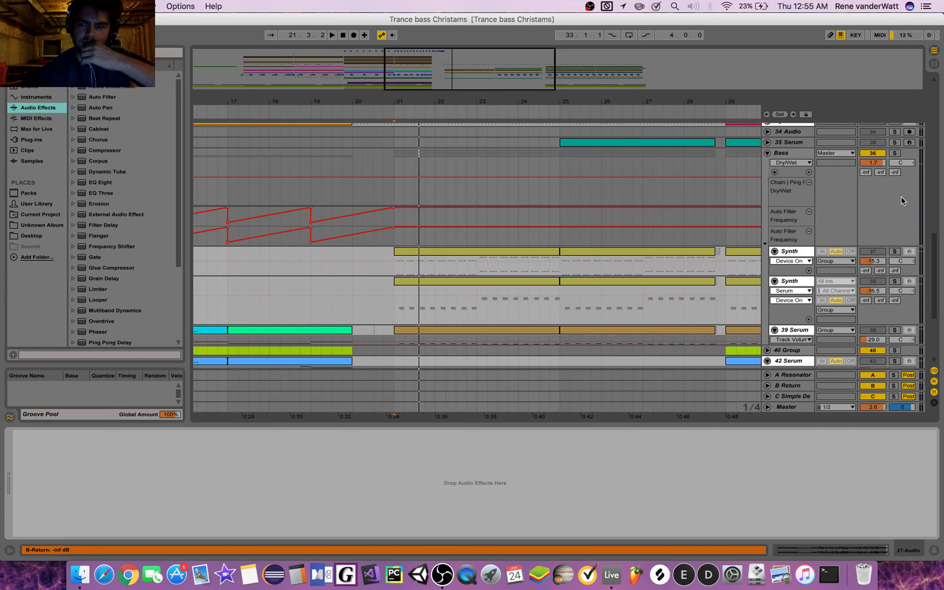
key(space)
scroll(487, 277, down, 3)
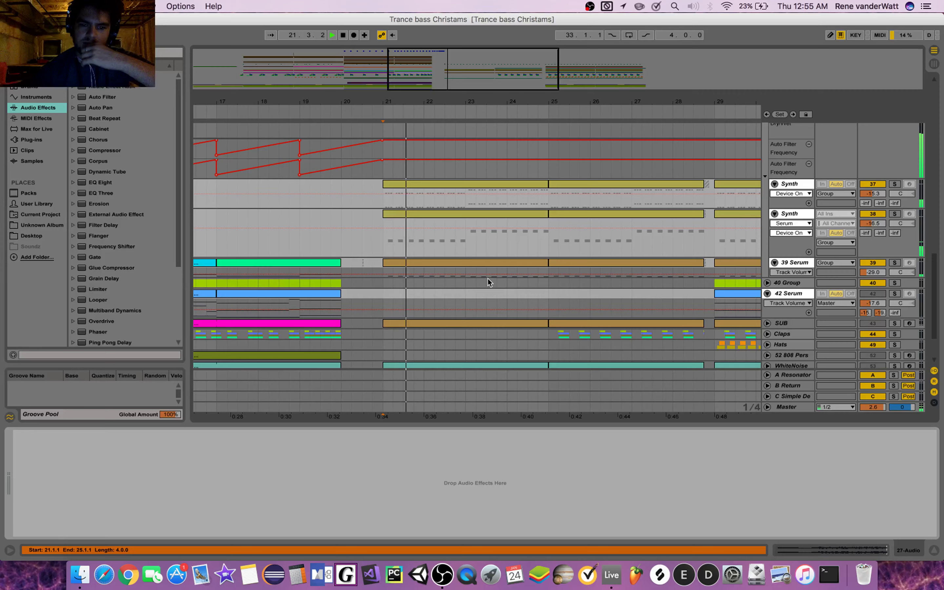
click(895, 184)
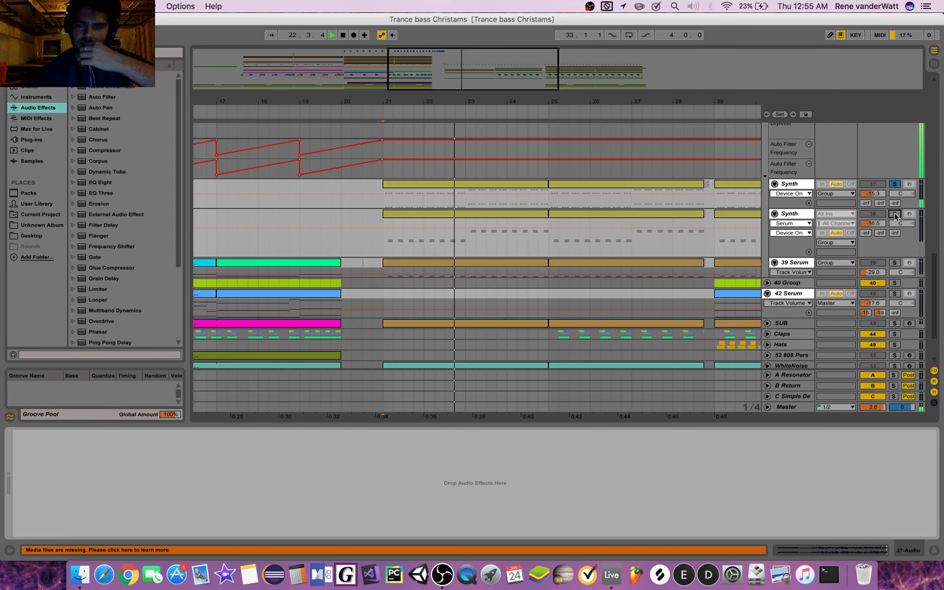
Solo the 39 Serum track briefly during playback, clear the solo to hear the full mix, and stop playback in bar 27.
click(895, 263)
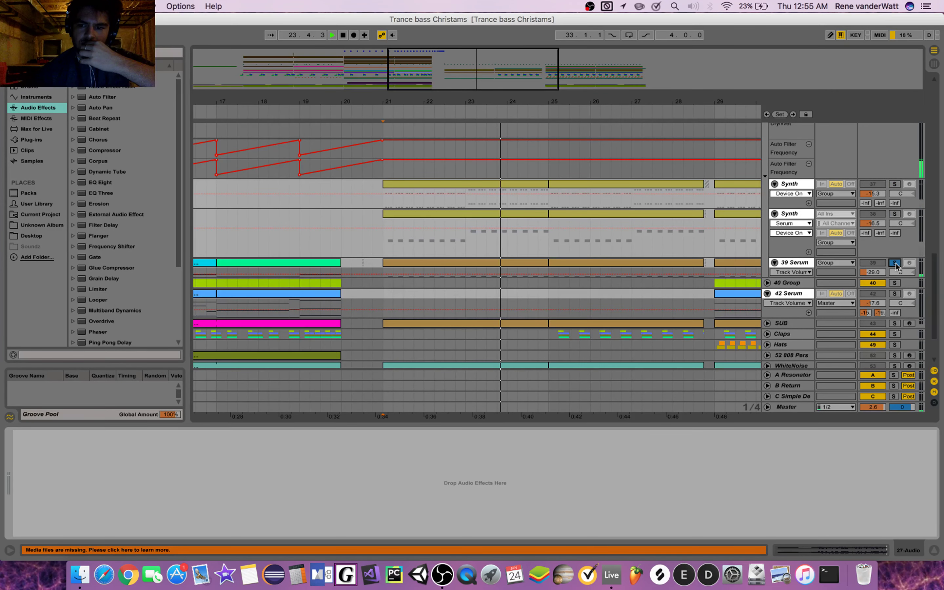
click(895, 263)
scroll(575, 278, down, 3)
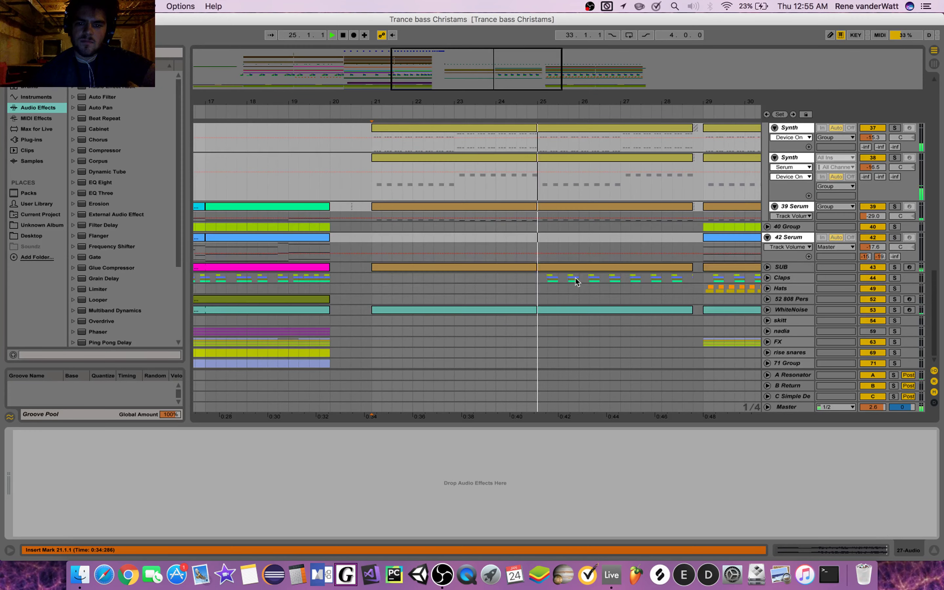
scroll(648, 327, right, 10)
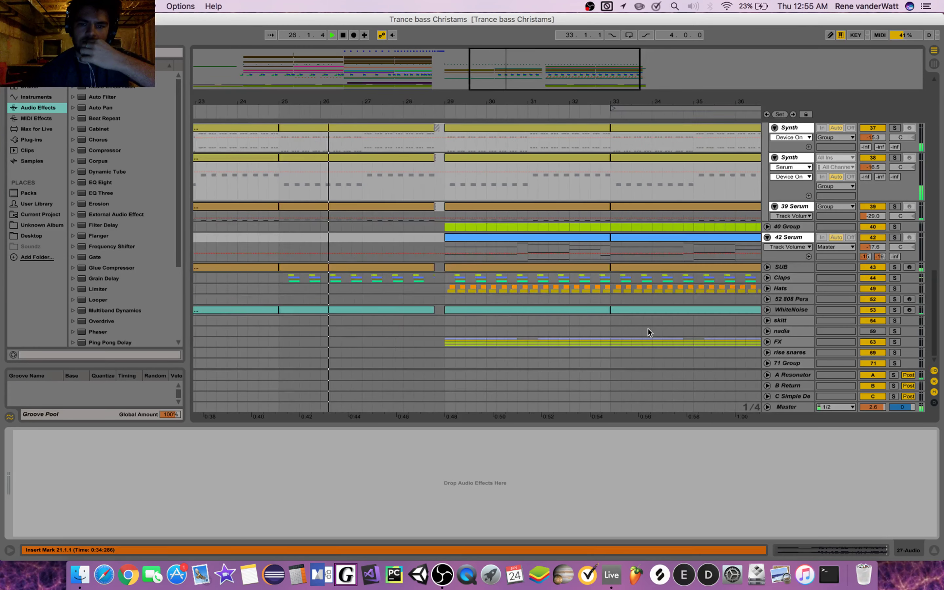
scroll(648, 327, up, 5)
scroll(590, 280, up, 3)
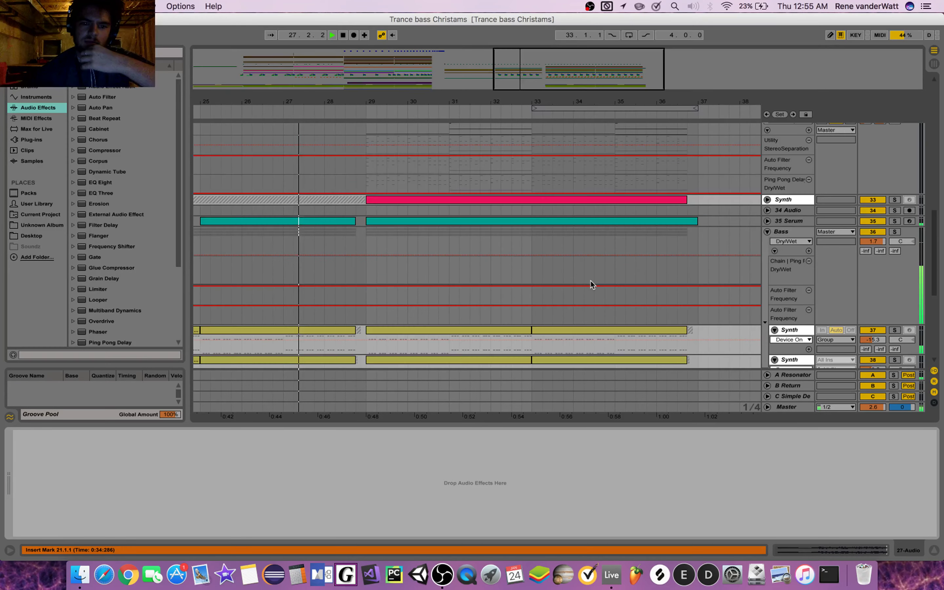
key(space)
Set the playback start at bar 29 and play the full mix from there, following the bass, percussion and FX clips.
scroll(392, 206, up, 3)
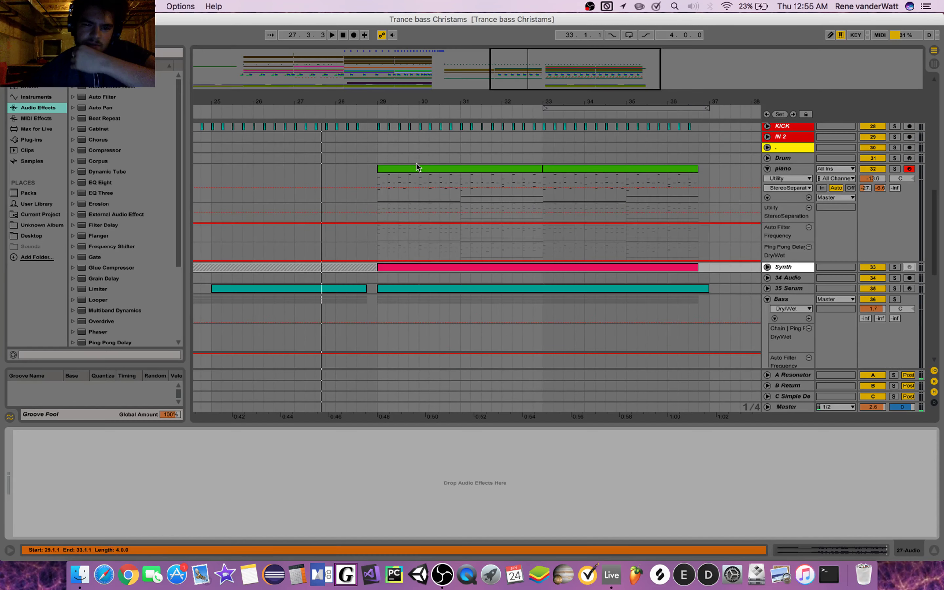
scroll(413, 165, up, 4)
click(390, 175)
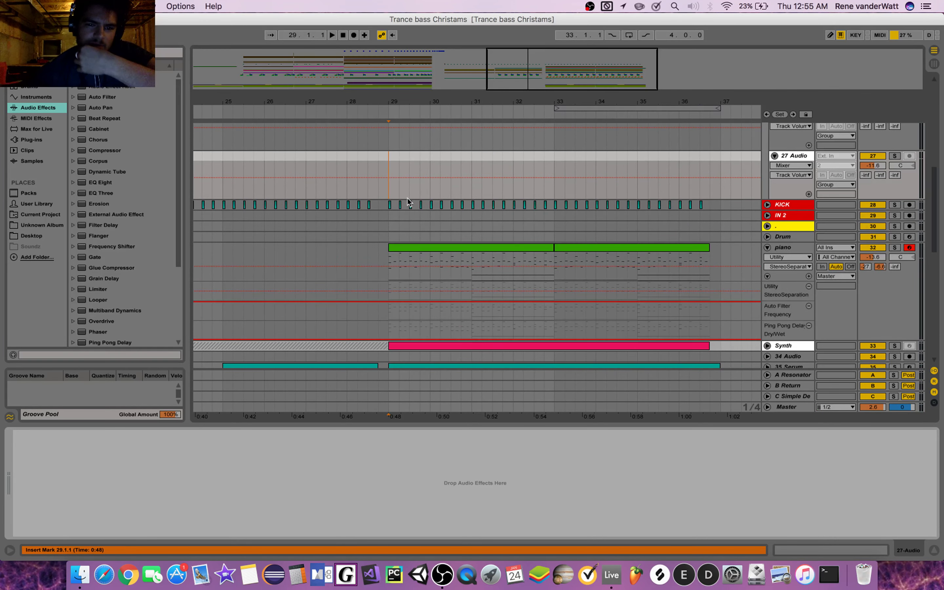
key(space)
scroll(500, 261, down, 10)
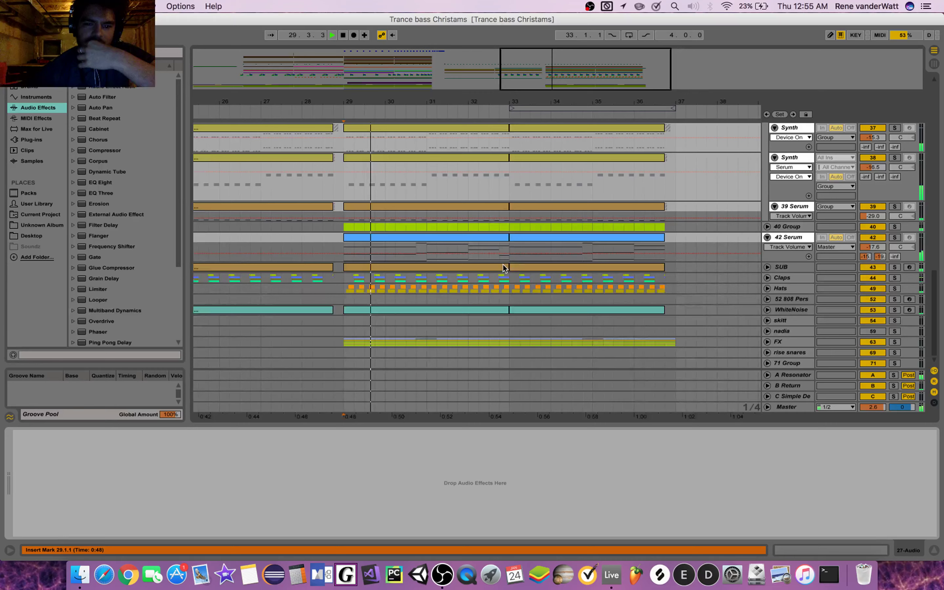
scroll(503, 264, right, 1)
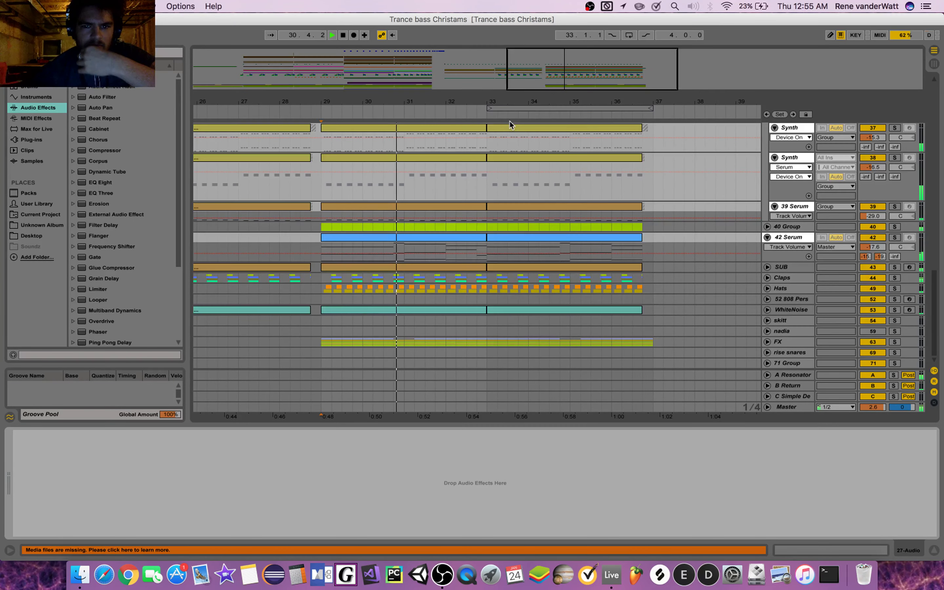
scroll(551, 279, up, 4)
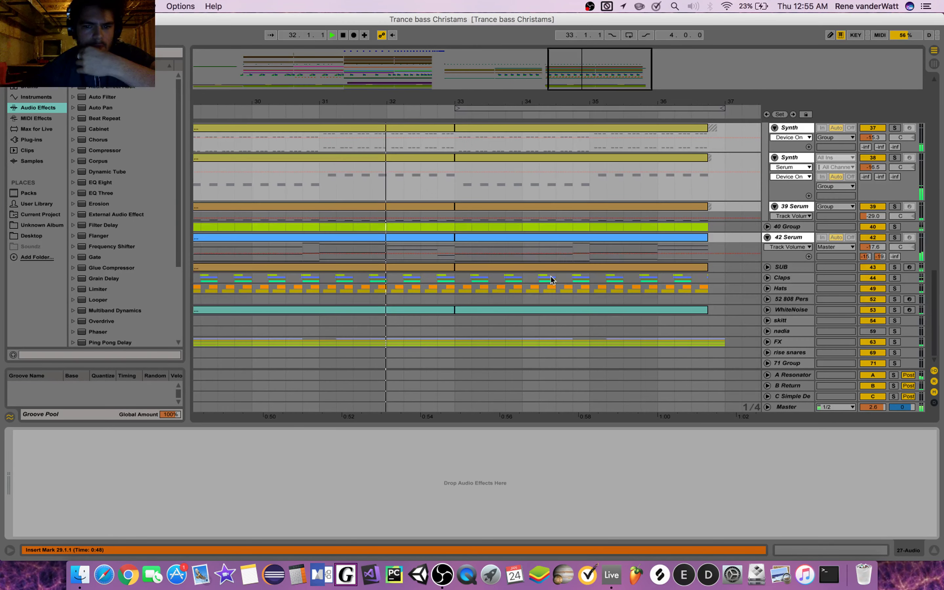
scroll(551, 279, up, 3)
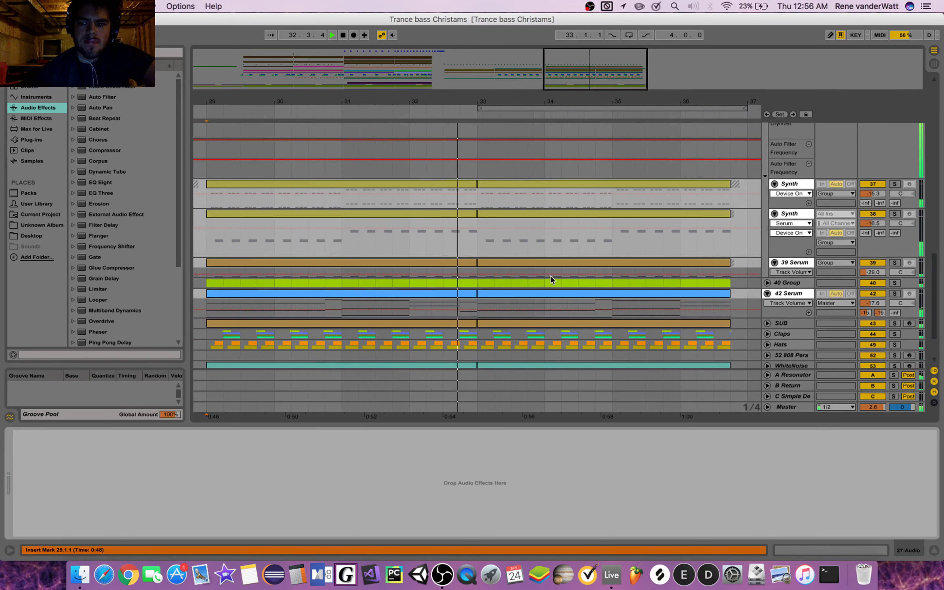